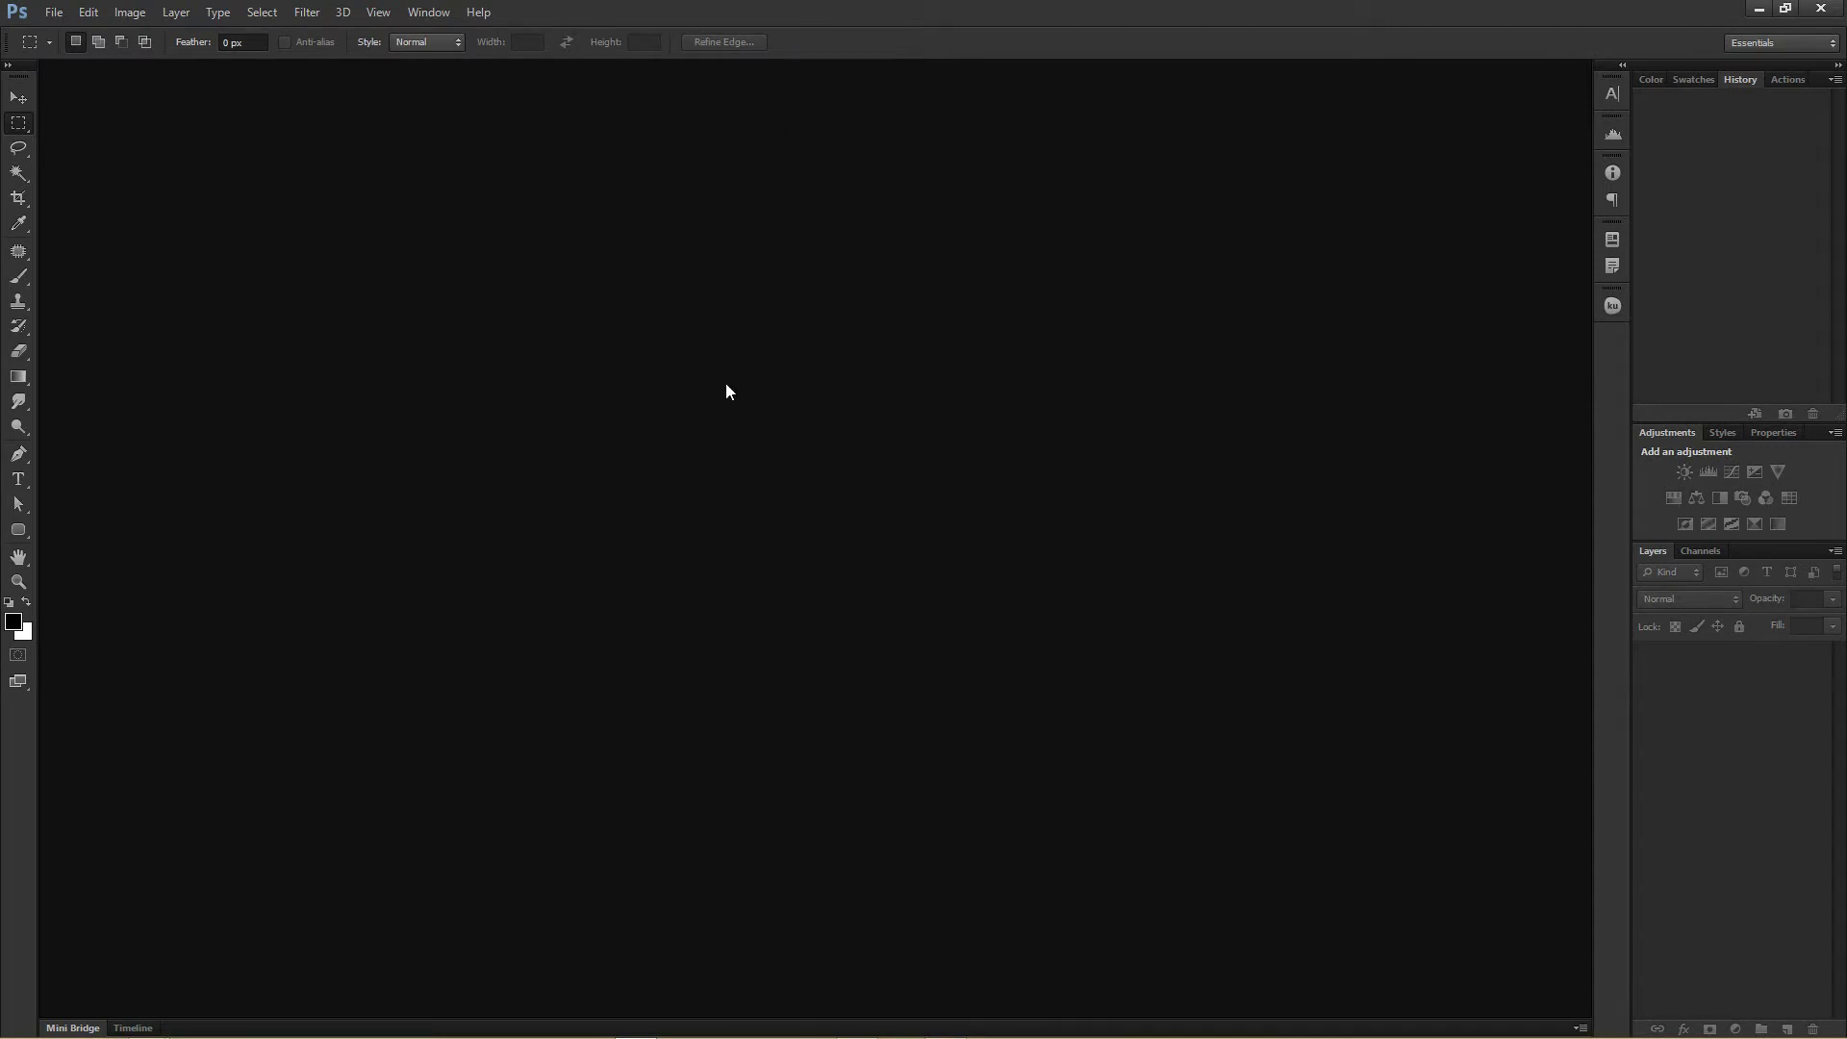
Bring up the Open dialog on the 01_Karışık PSD görseller folder of PSD and JPG files.
double_click(754, 442)
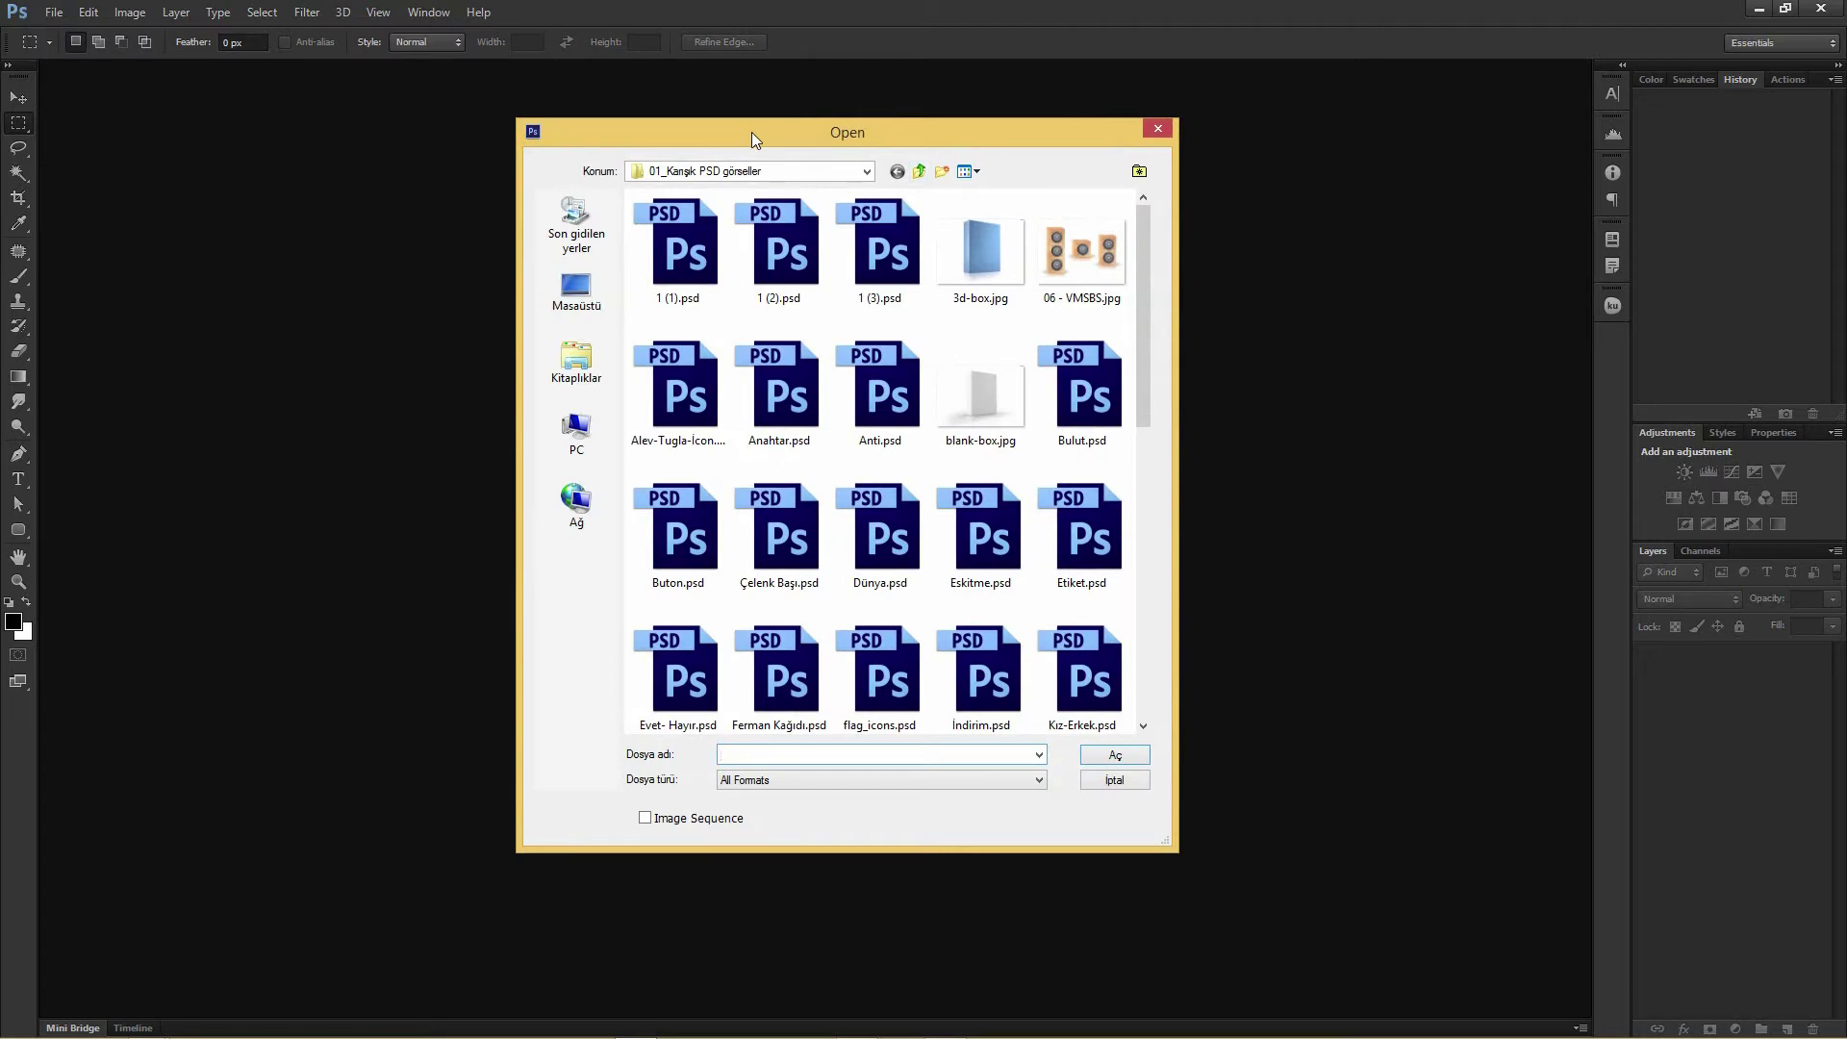
left_click(1157, 130)
left_click(54, 12)
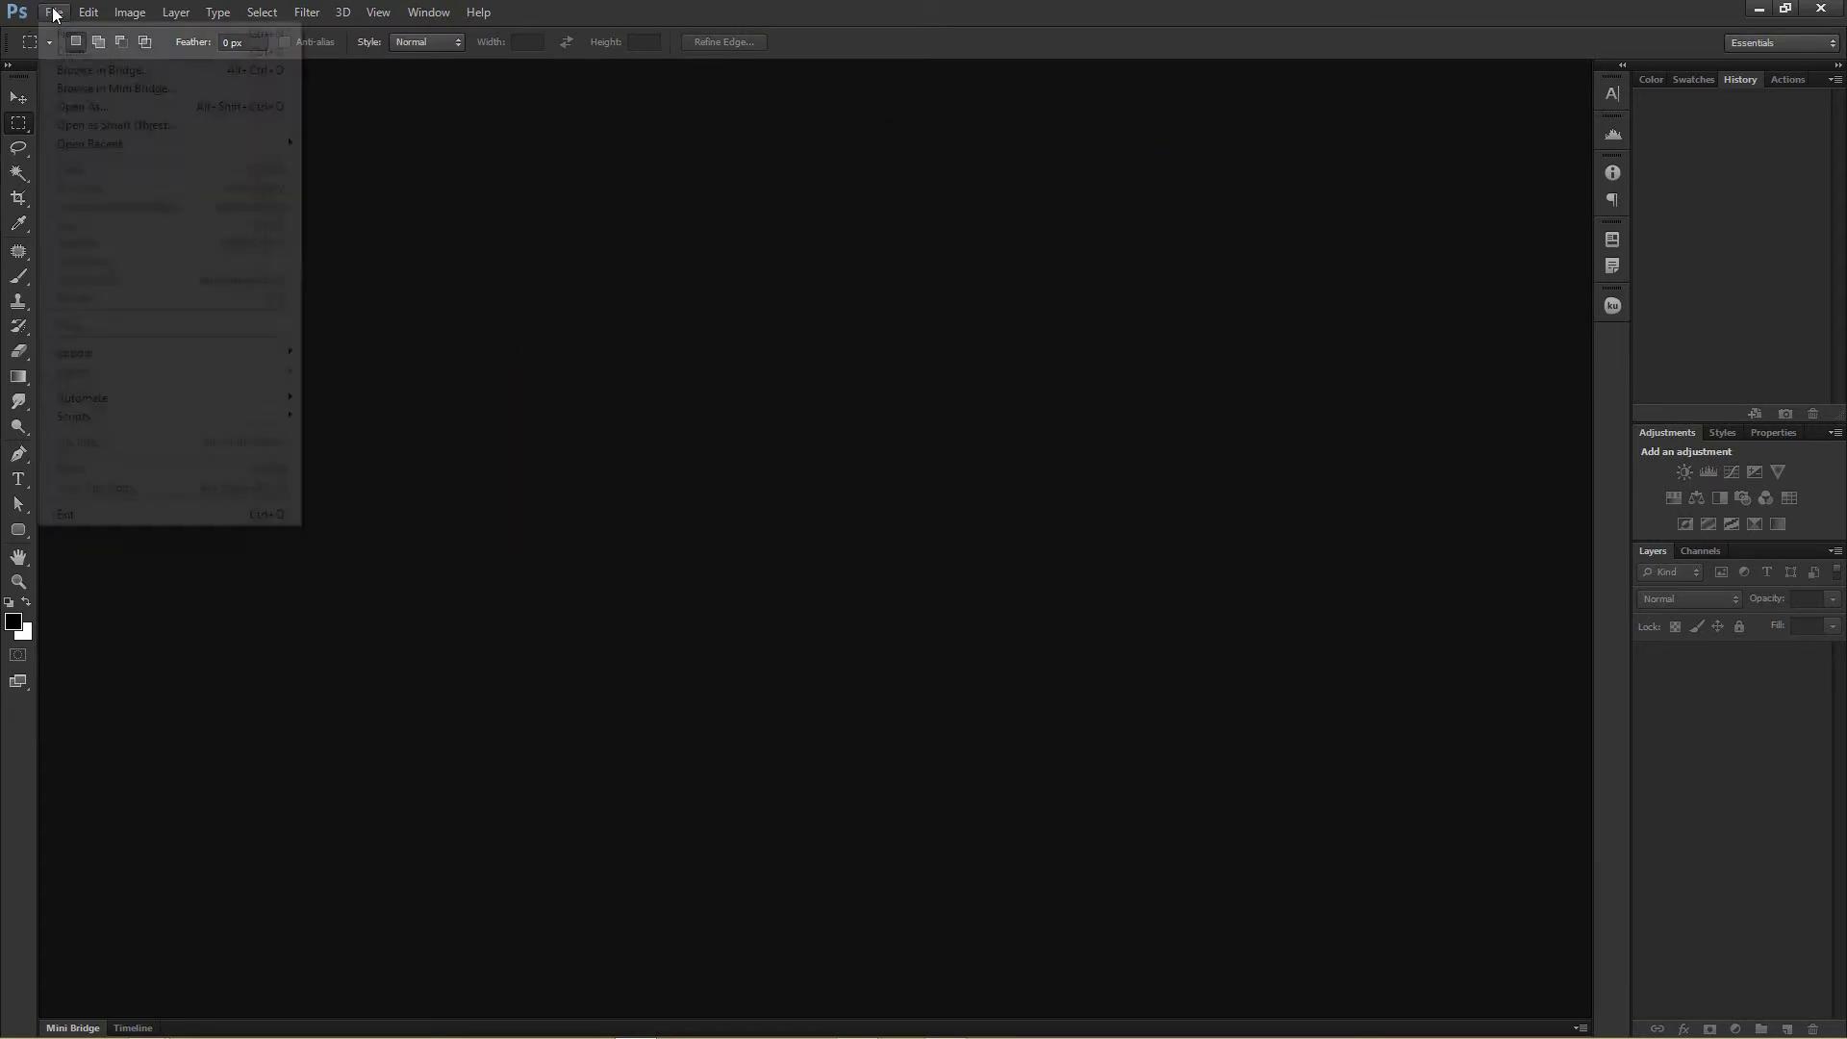
left_click(95, 53)
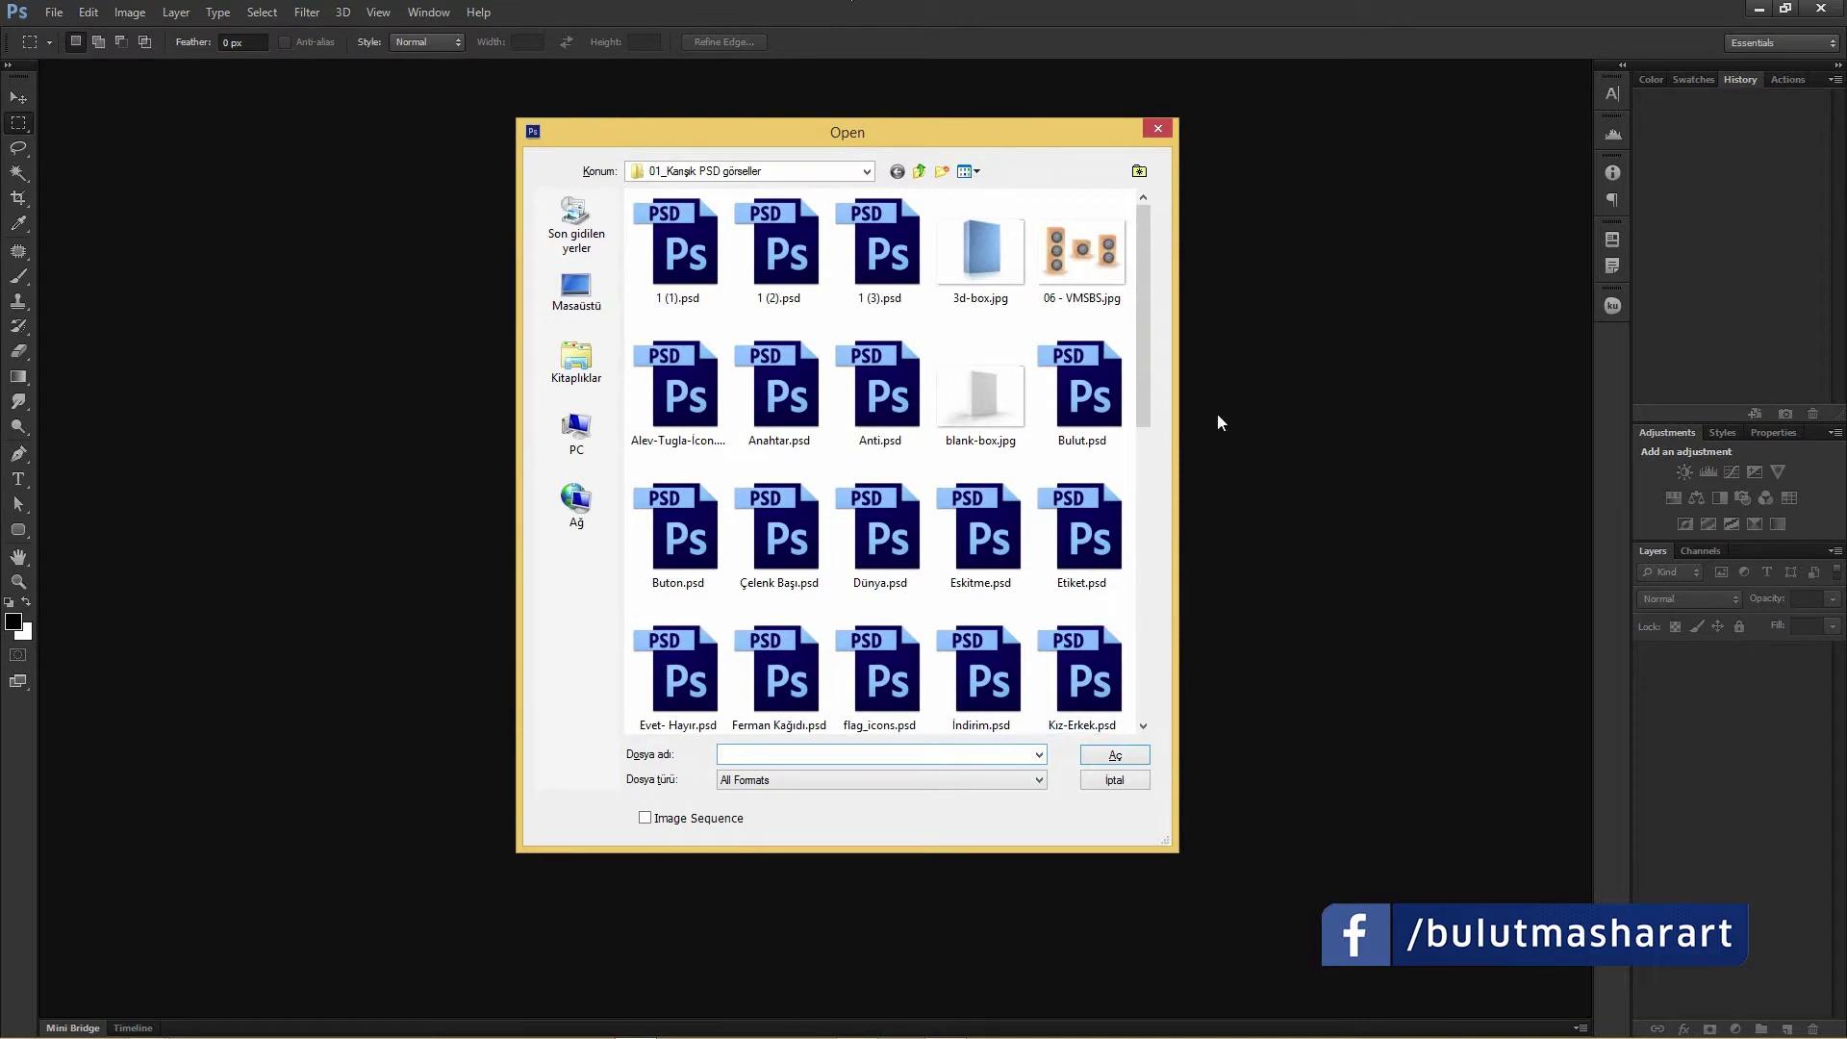
mouse_move(798, 142)
left_mouse_down()
mouse_move(785, 177)
mouse_move(802, 182)
left_mouse_up()
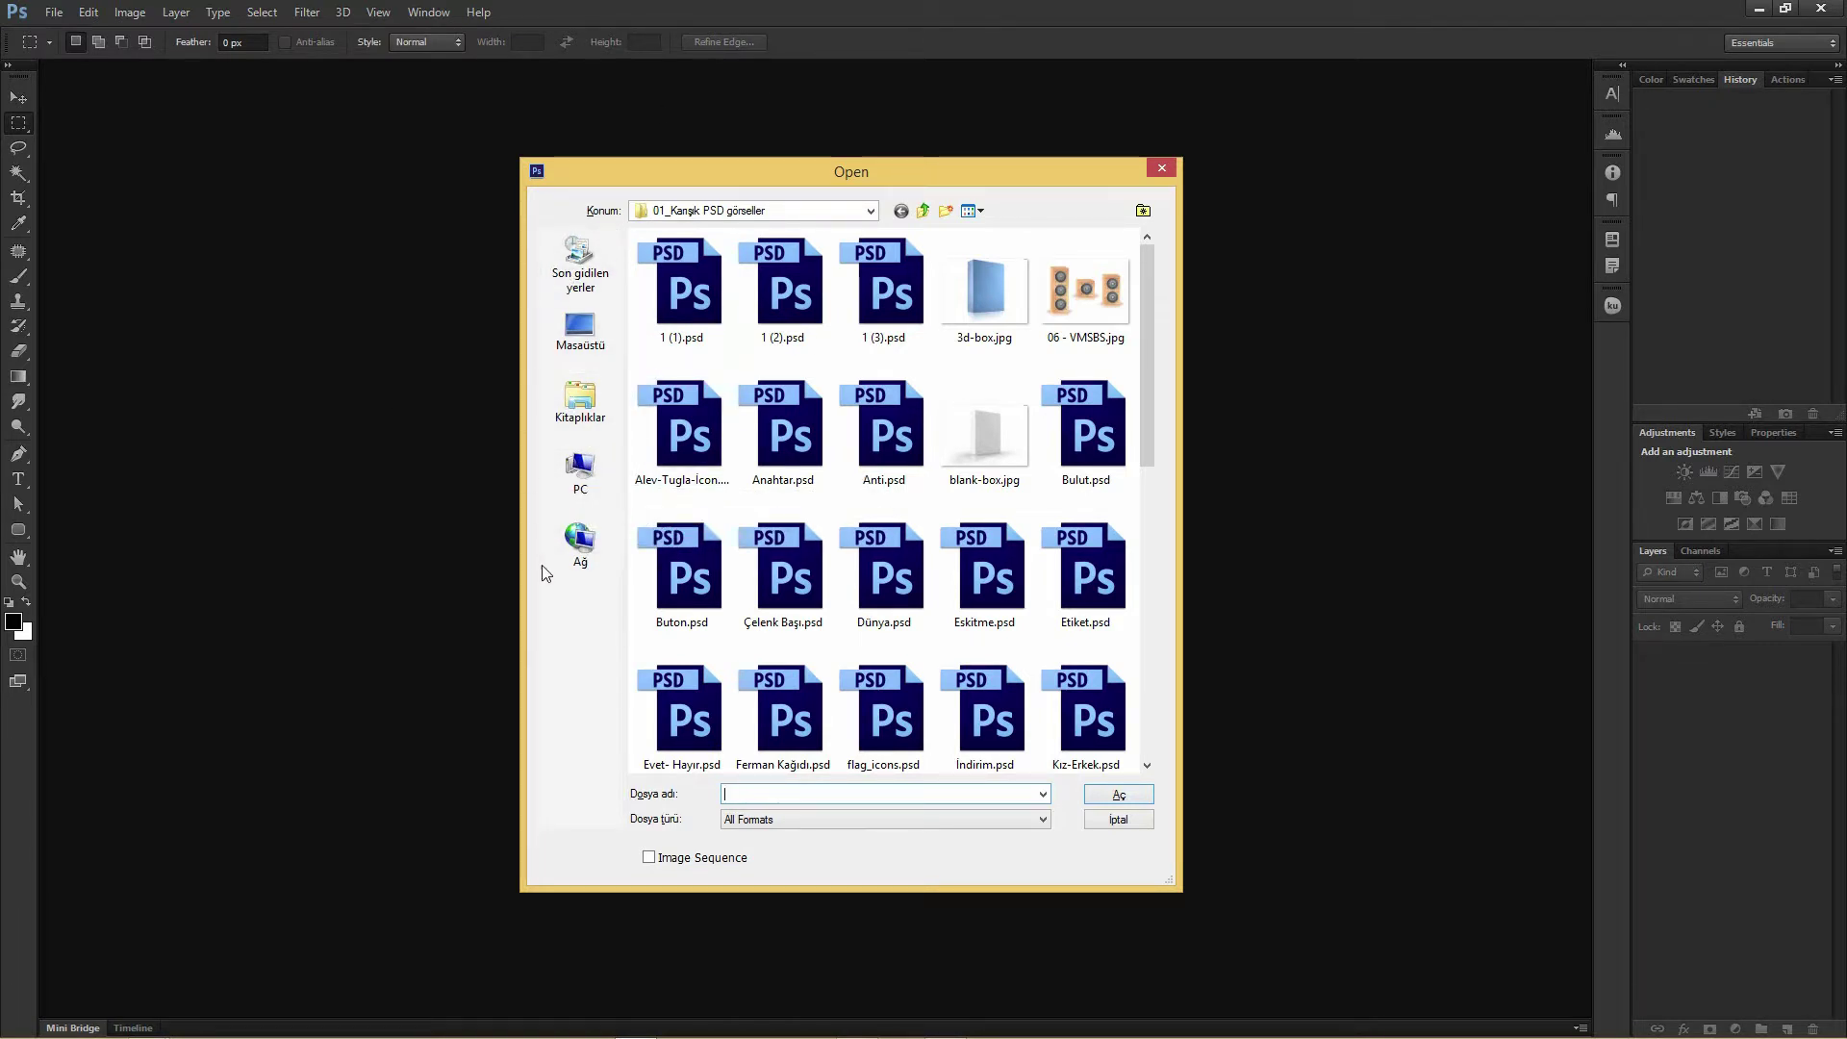
Filter the Open dialog to JPEG (*.JPG;*.JPEG;*.JPE) files in 01_Karışık PSD görseller.
left_click(644, 209)
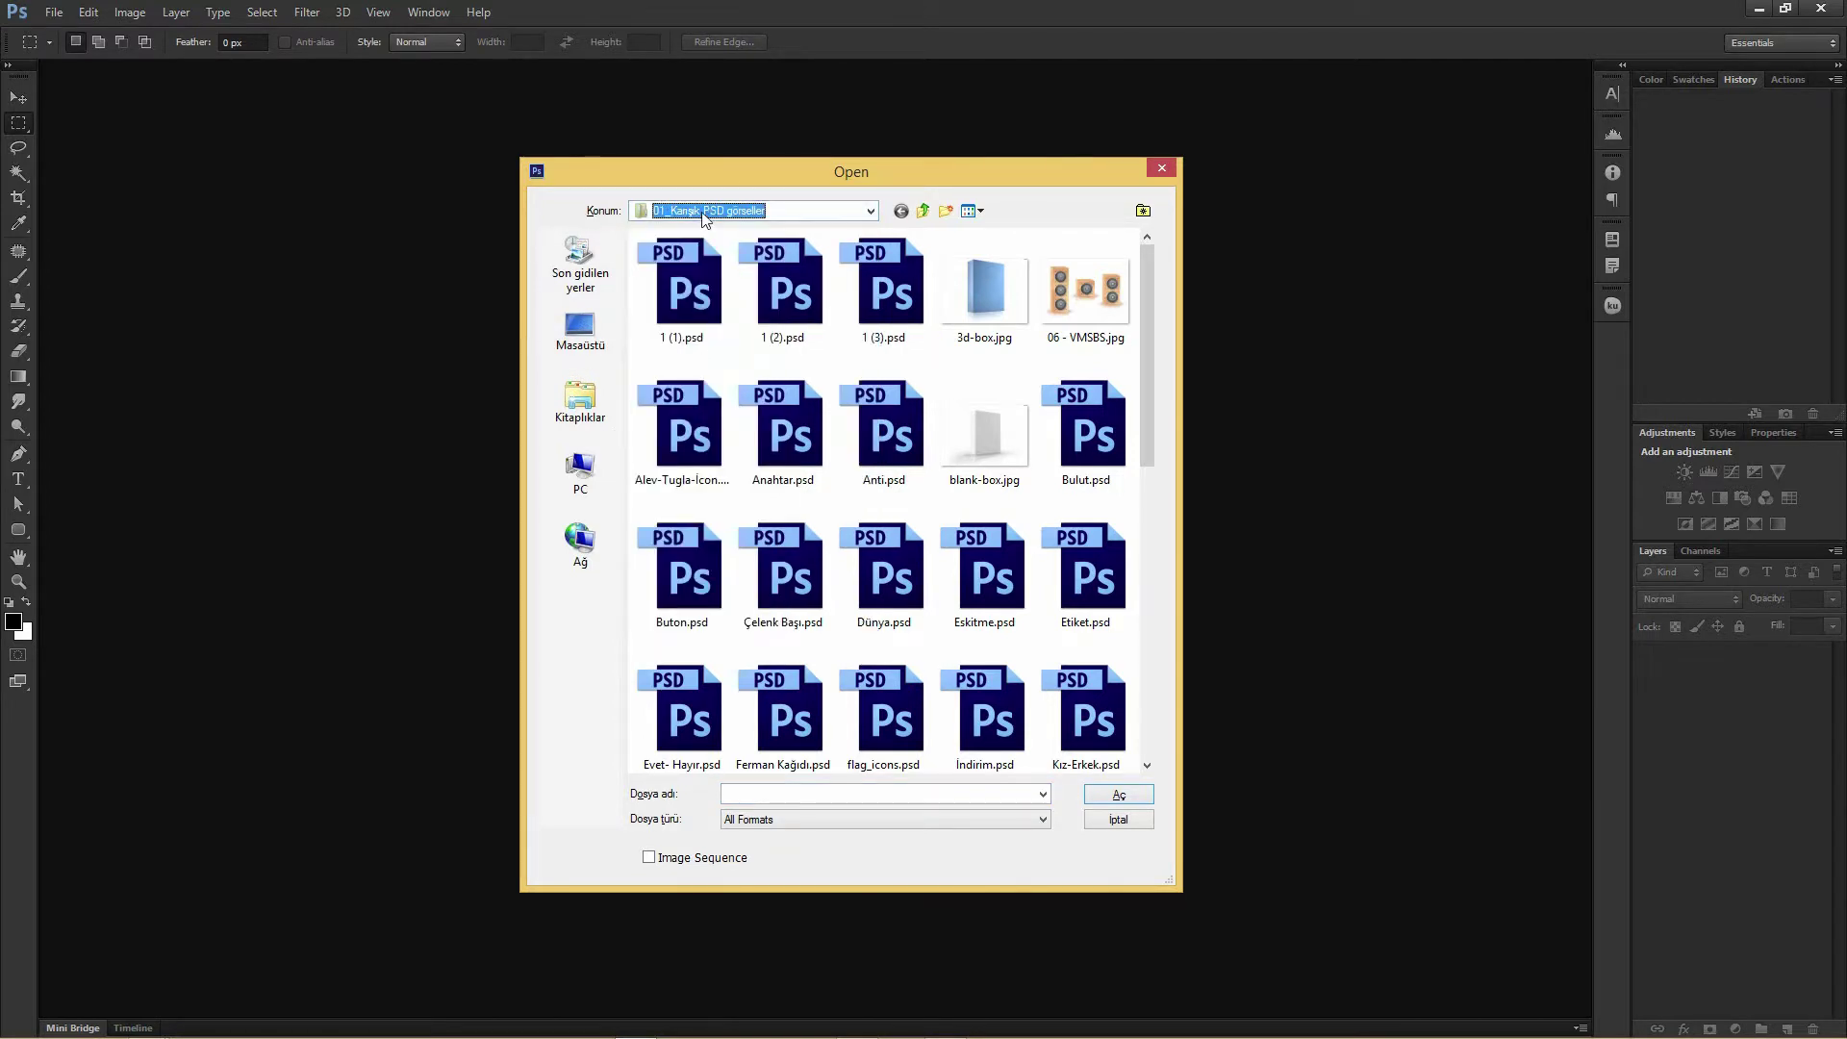
left_click(704, 211)
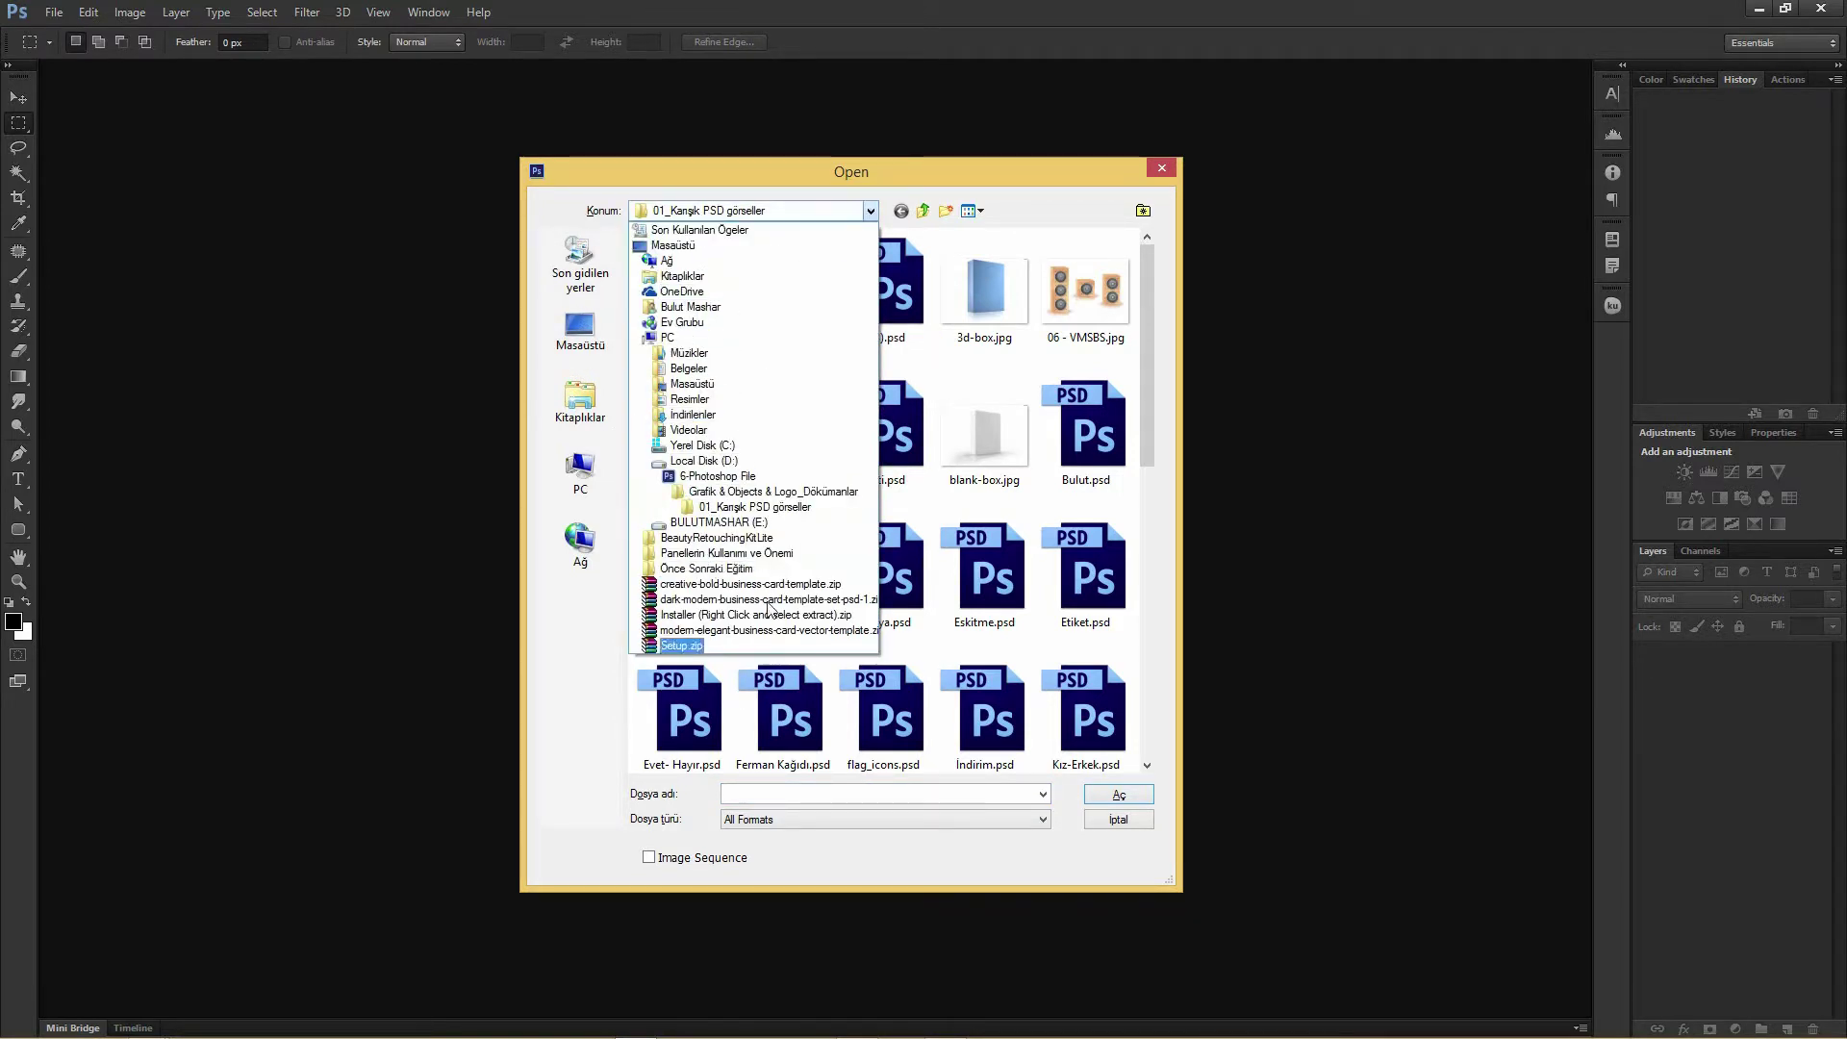
left_click(763, 213)
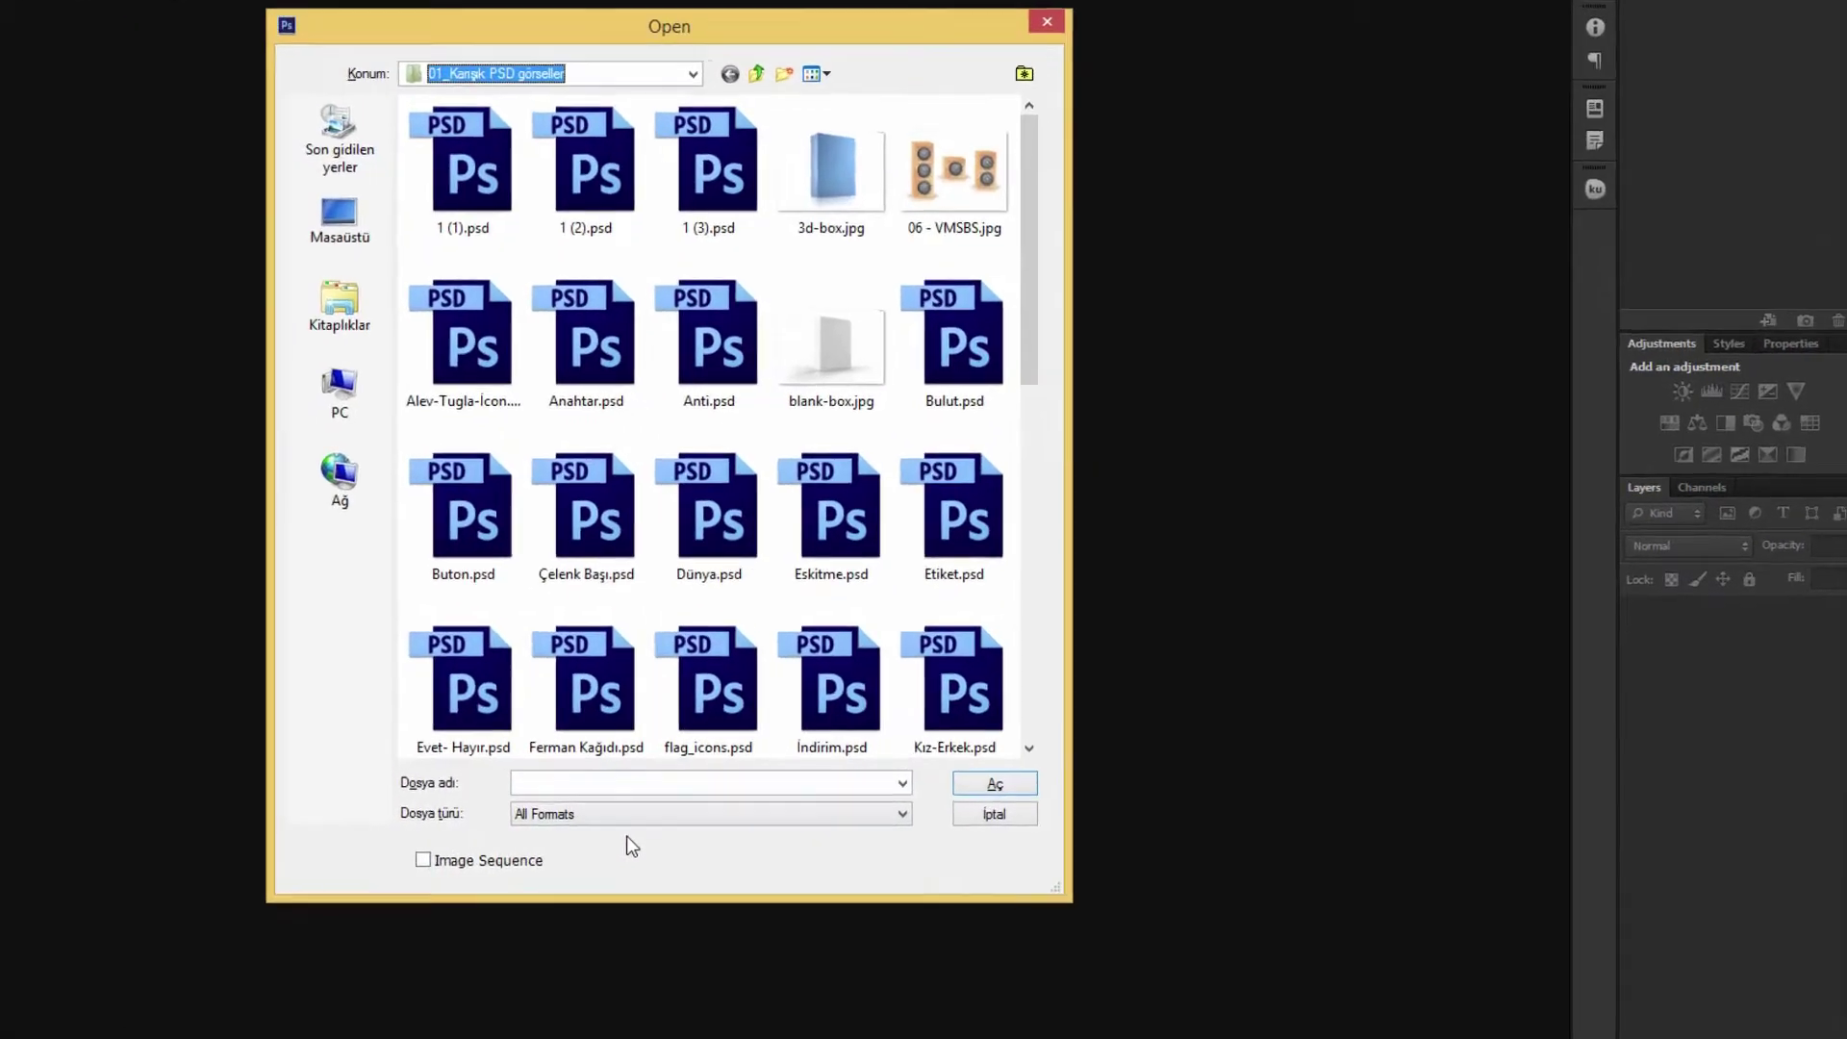
left_click(783, 819)
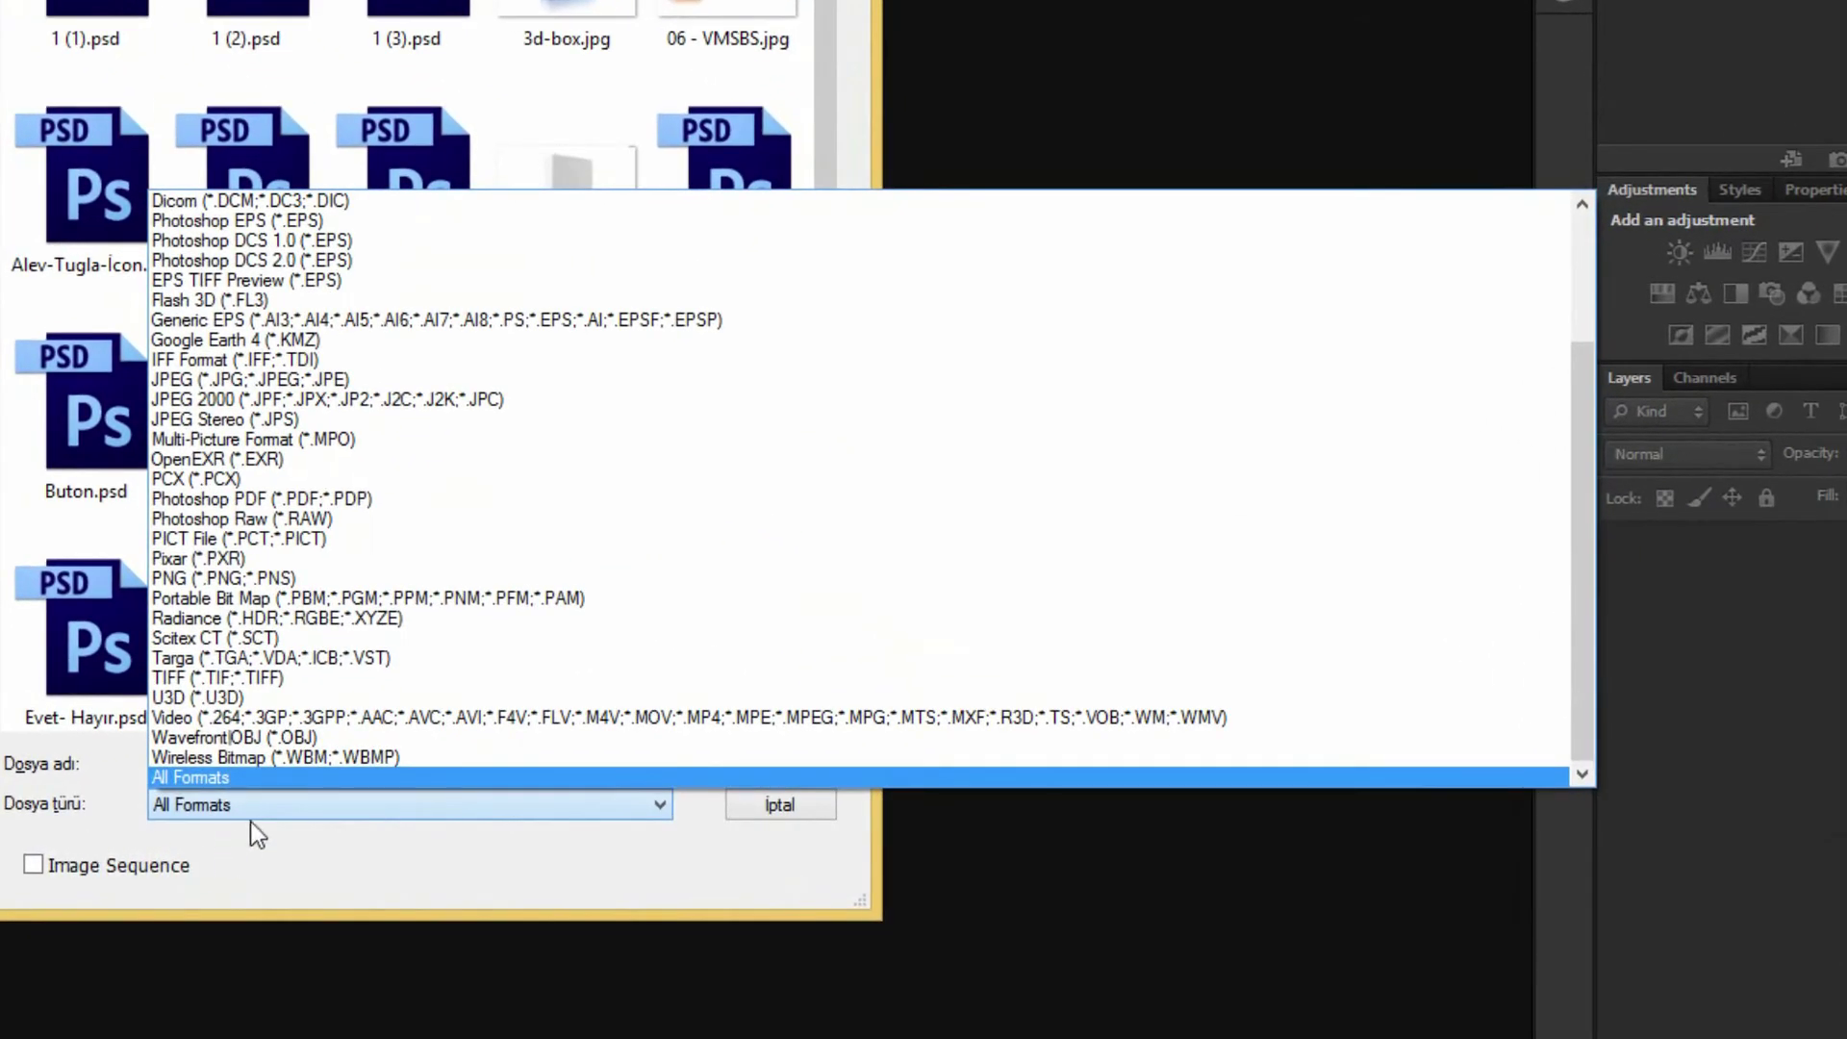
scroll(336, 384, "up", 3)
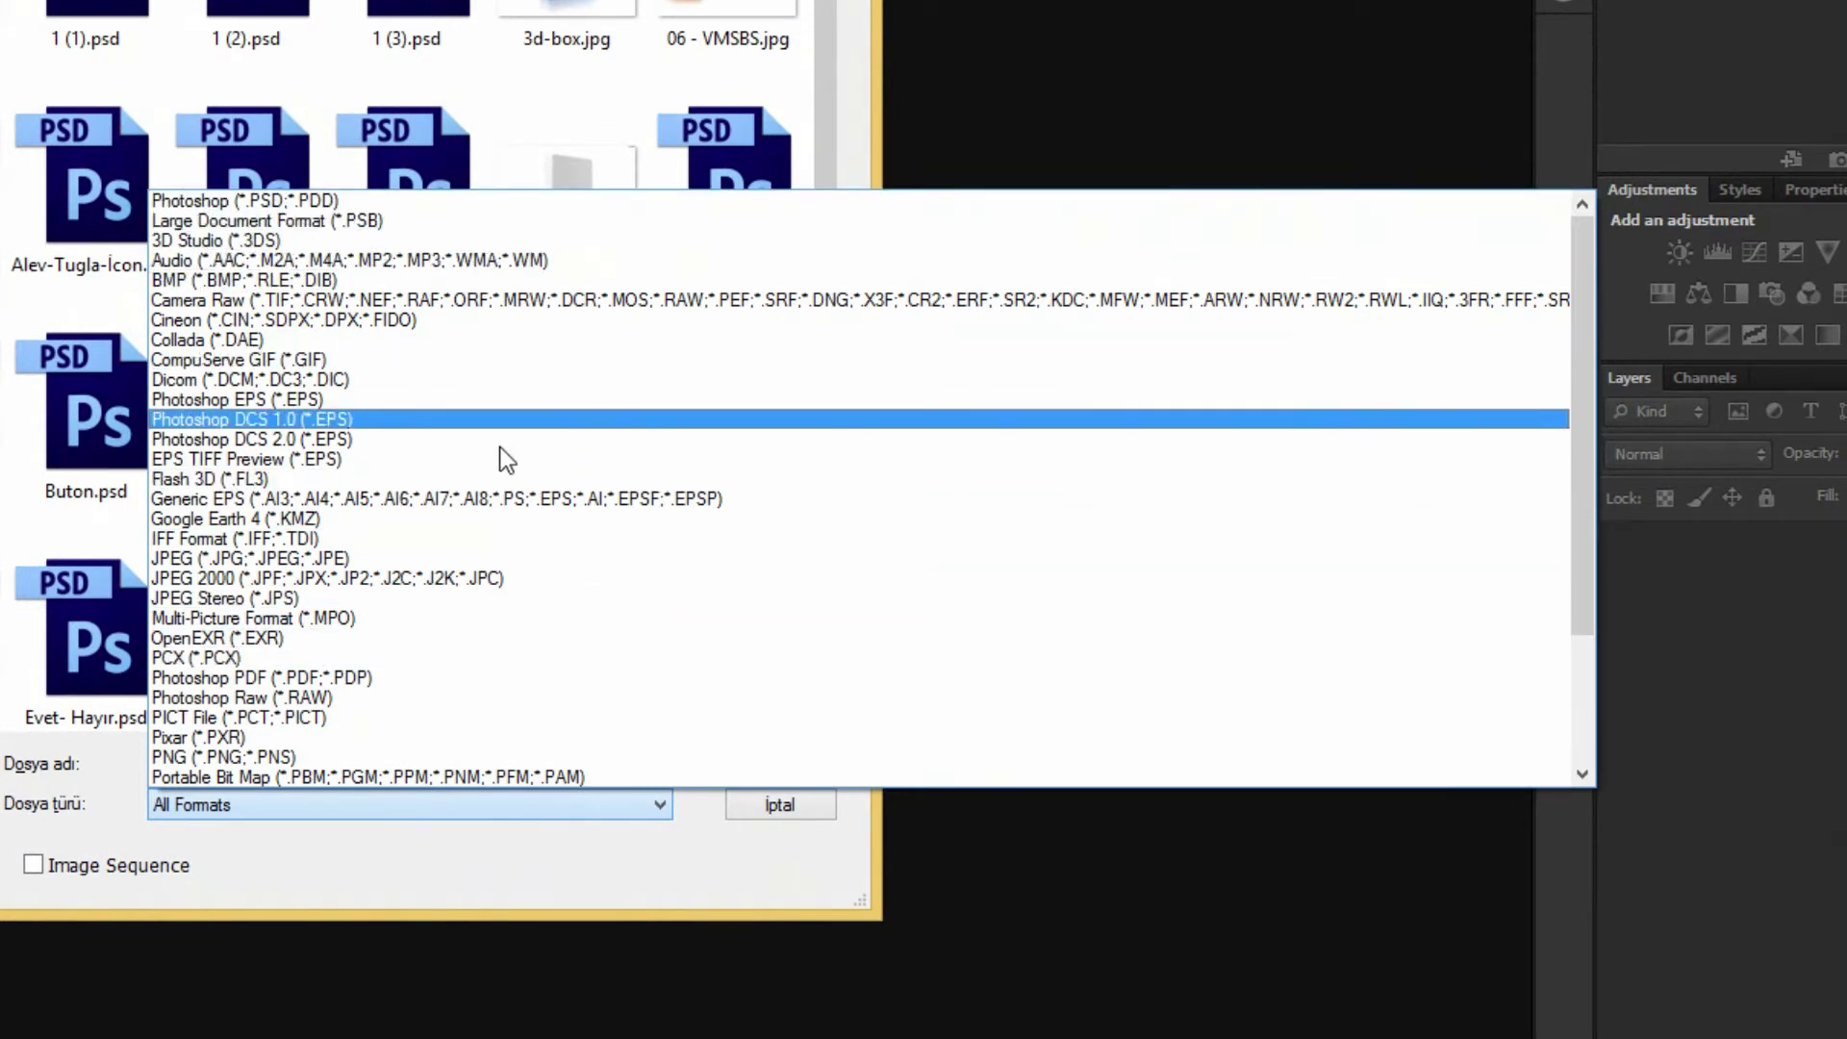
left_click(193, 559)
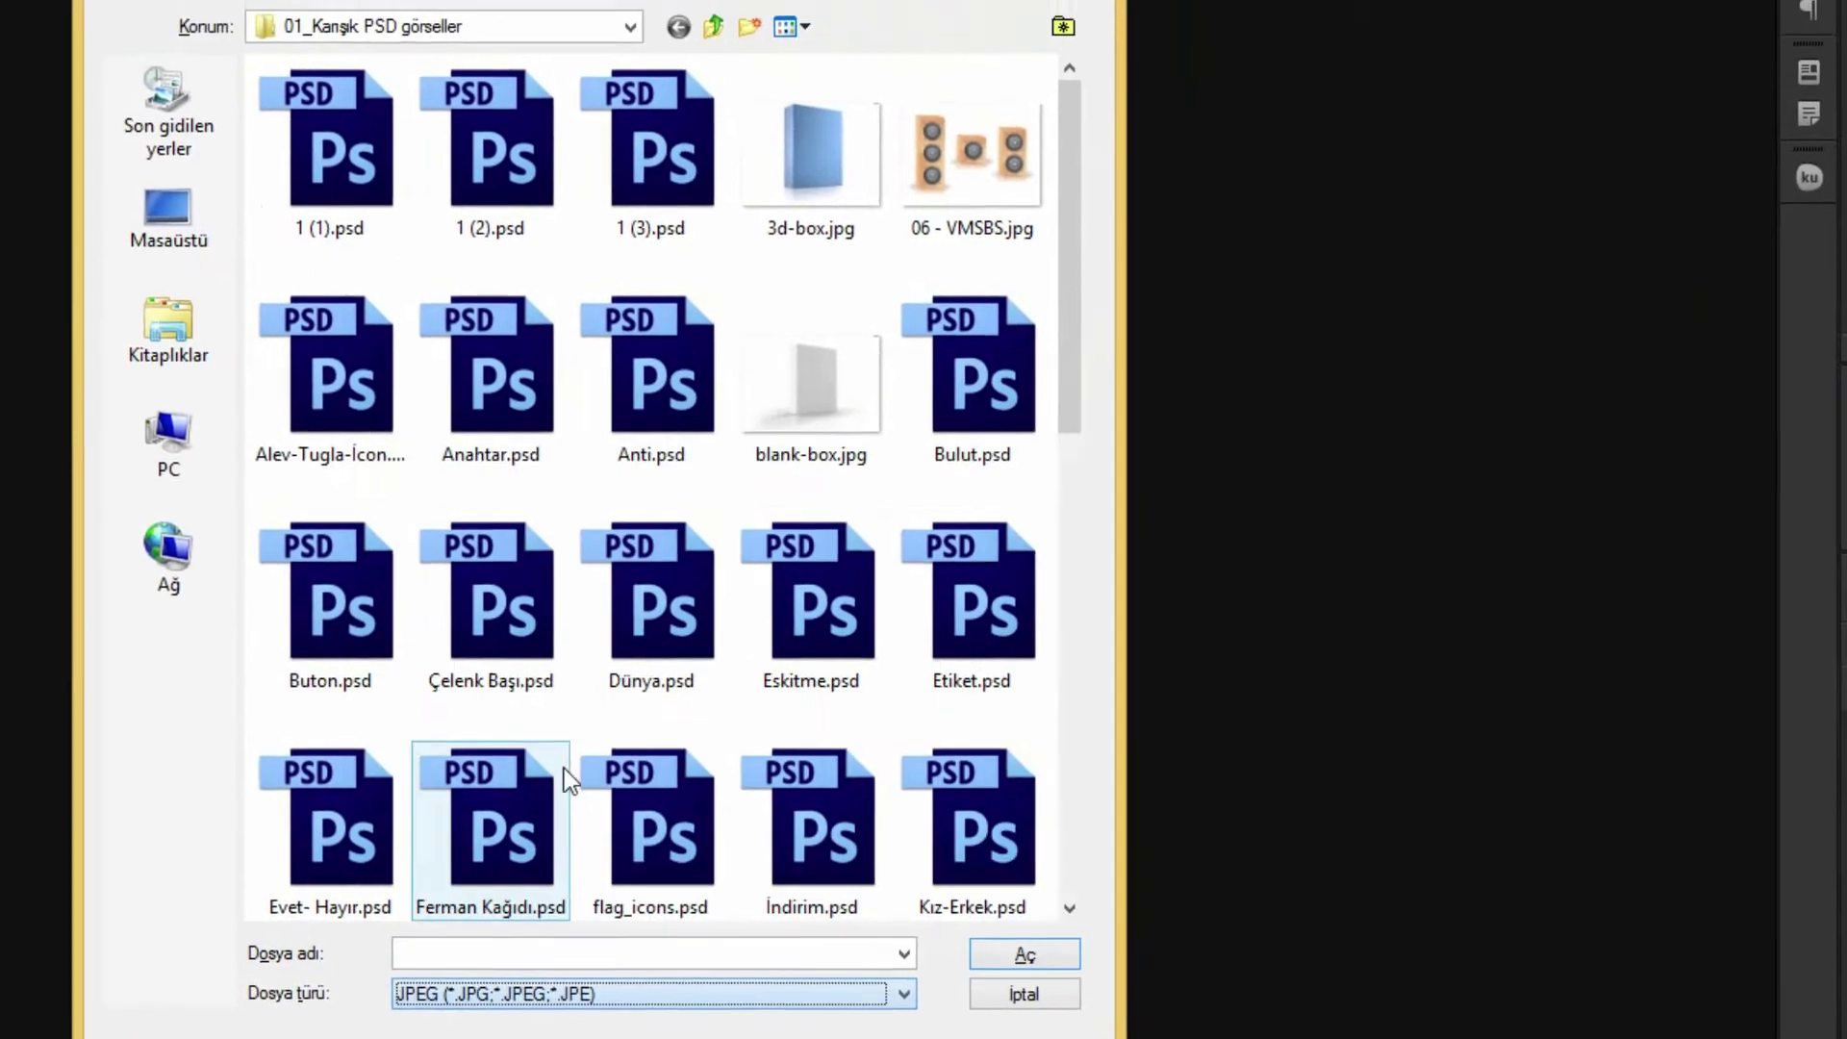
Open 3d-box.jpg, 06 - VMSBS.jpg and blank-box.jpg as tabs and switch to the Move tool.
mouse_move(1078, 510)
left_mouse_down()
mouse_move(411, 235)
mouse_move(500, 264)
left_mouse_up()
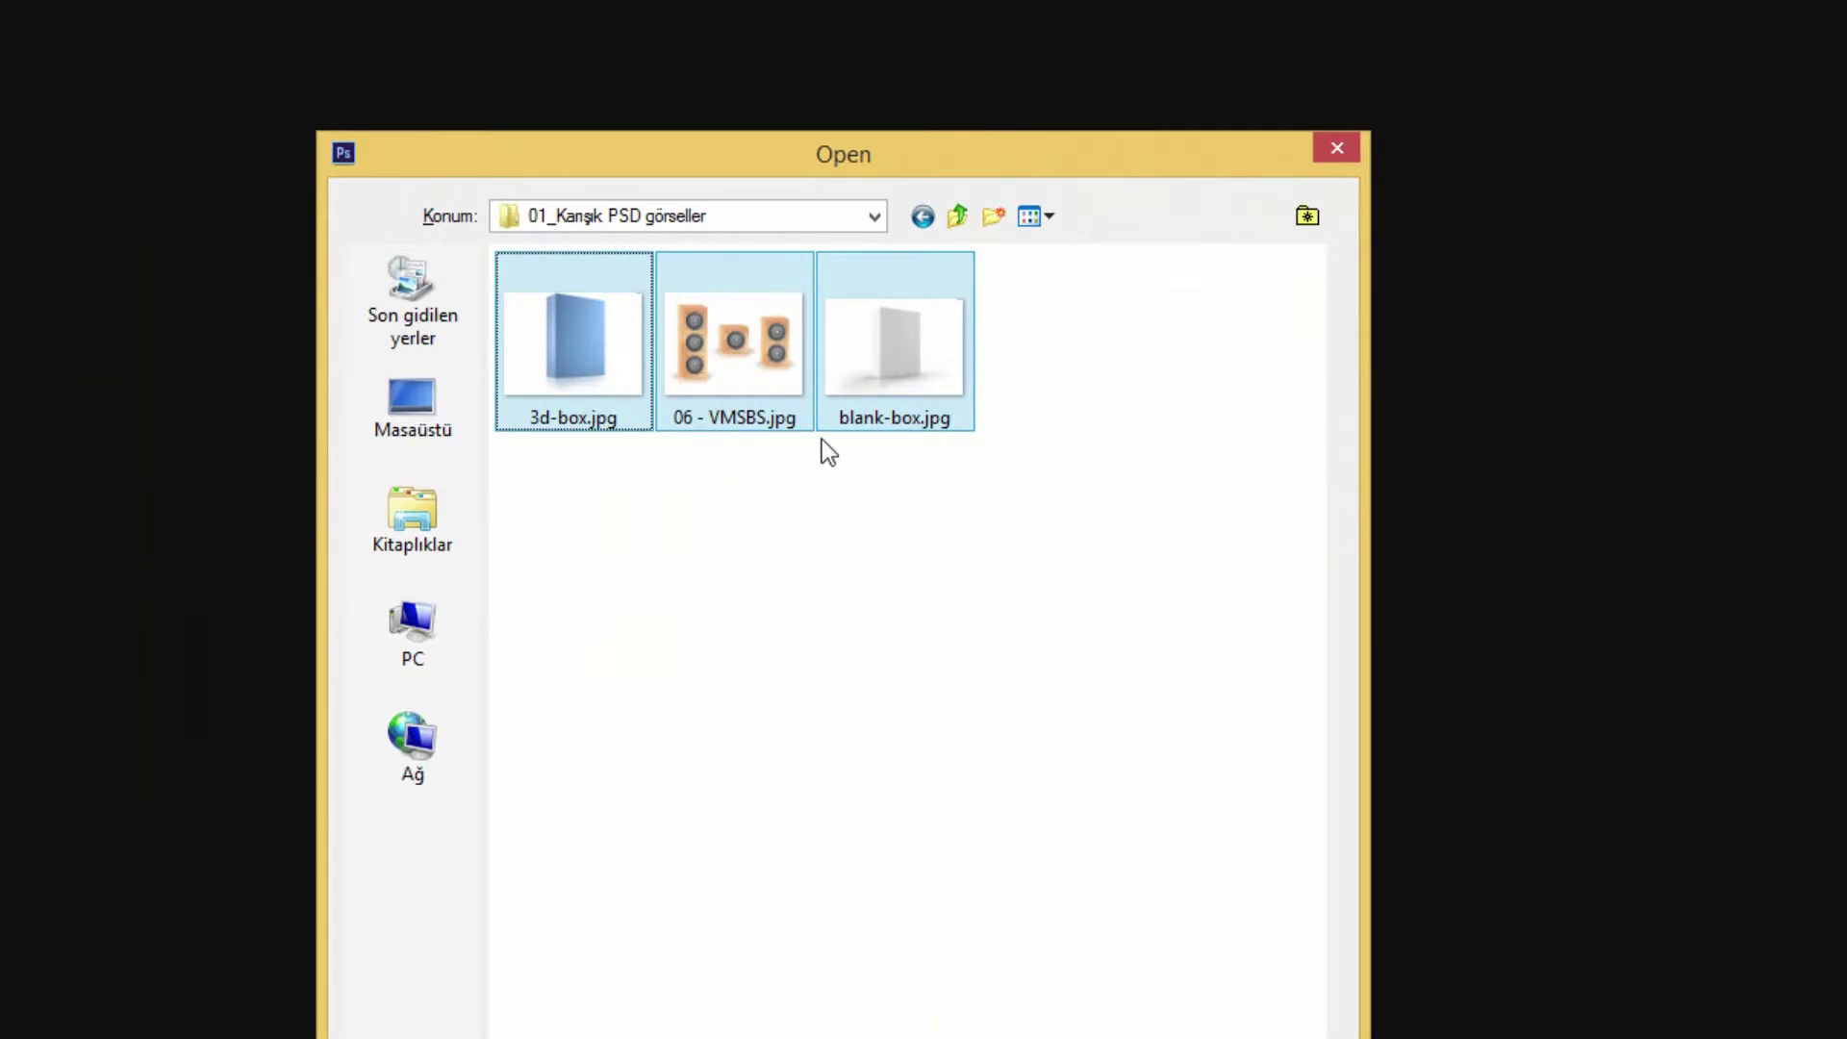
mouse_move(1176, 530)
left_mouse_down()
mouse_move(1110, 485)
mouse_move(356, 190)
left_mouse_up()
left_click(1216, 1015)
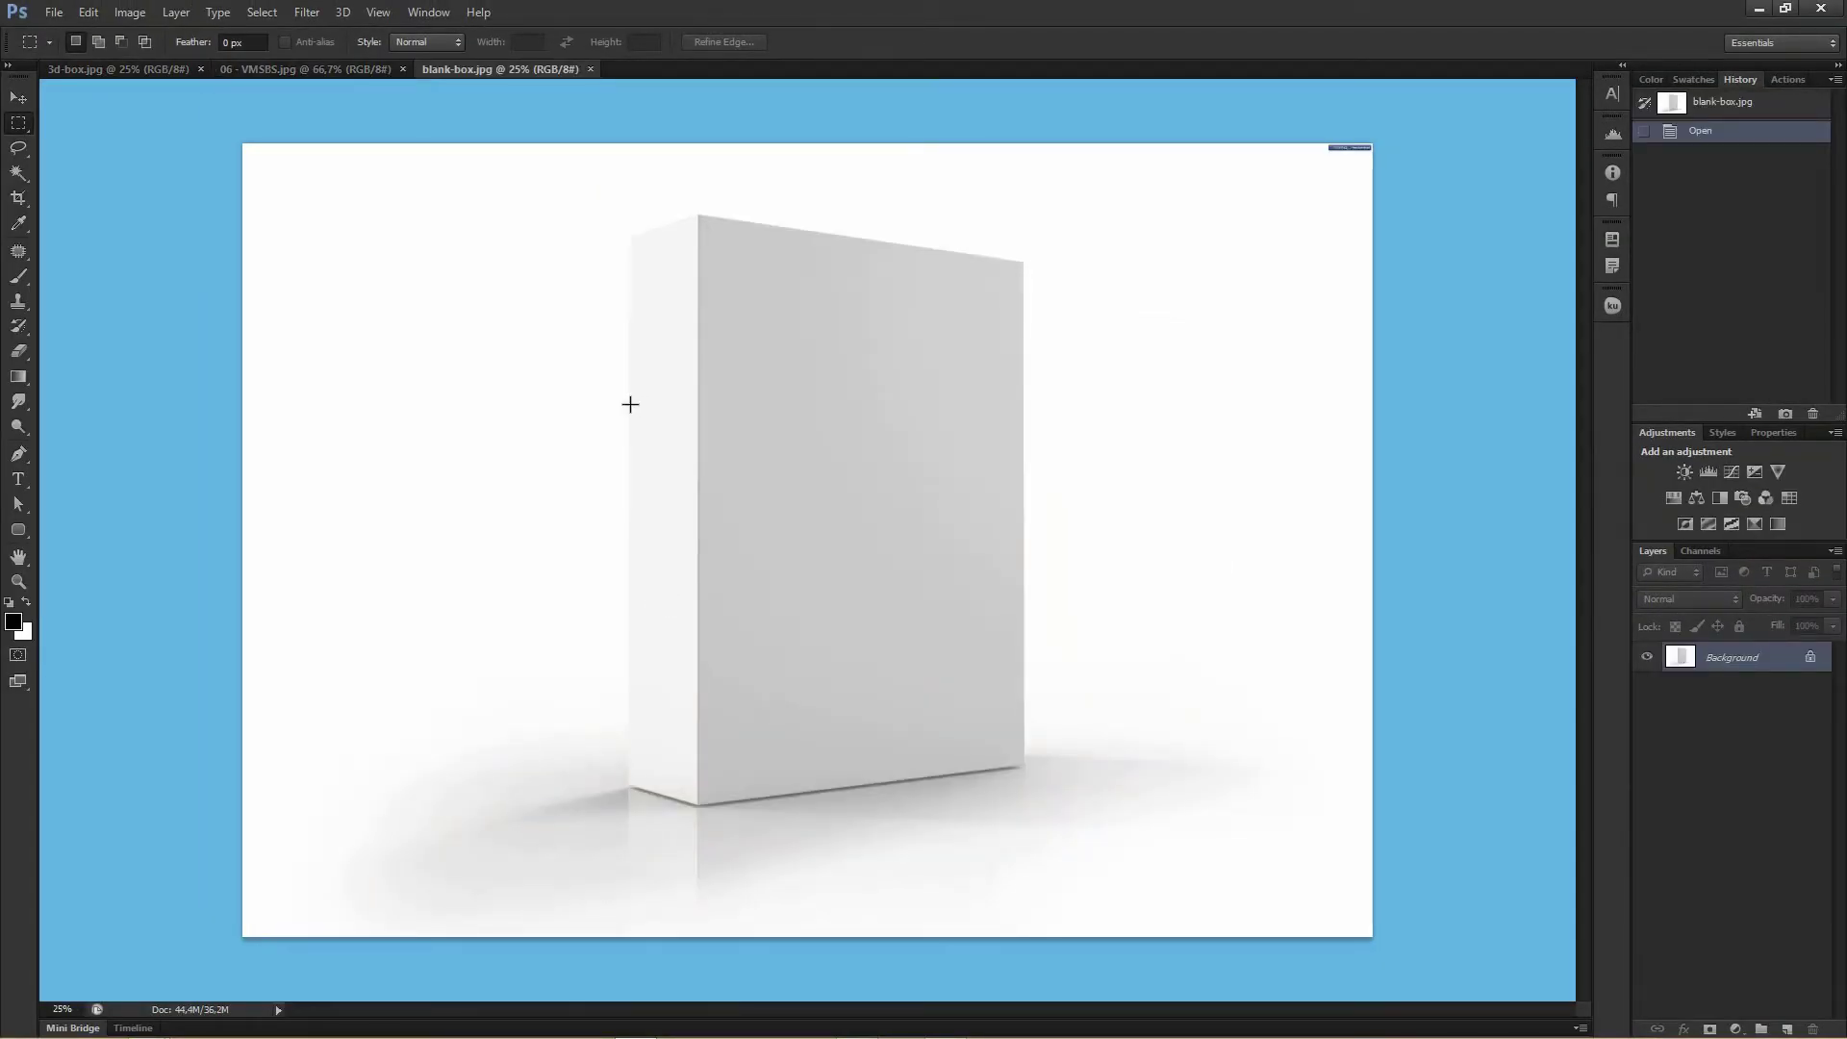
key("v")
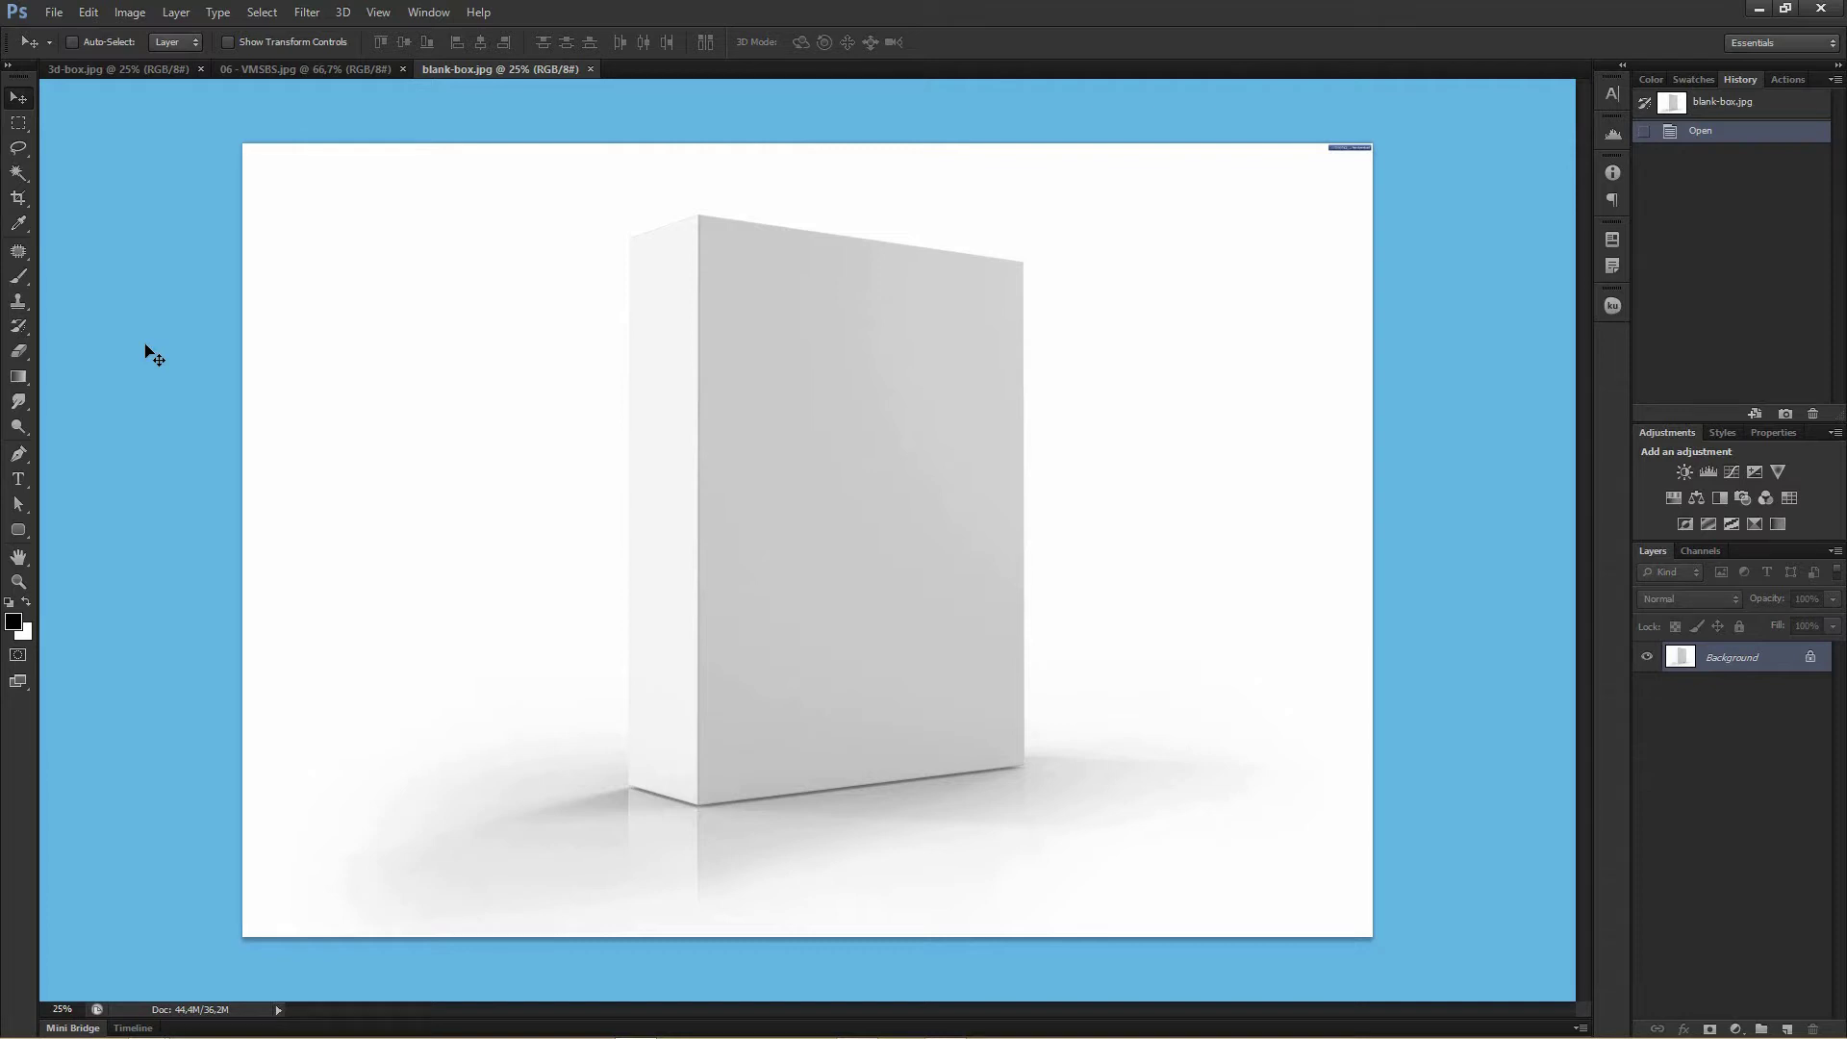
left_click(53, 12)
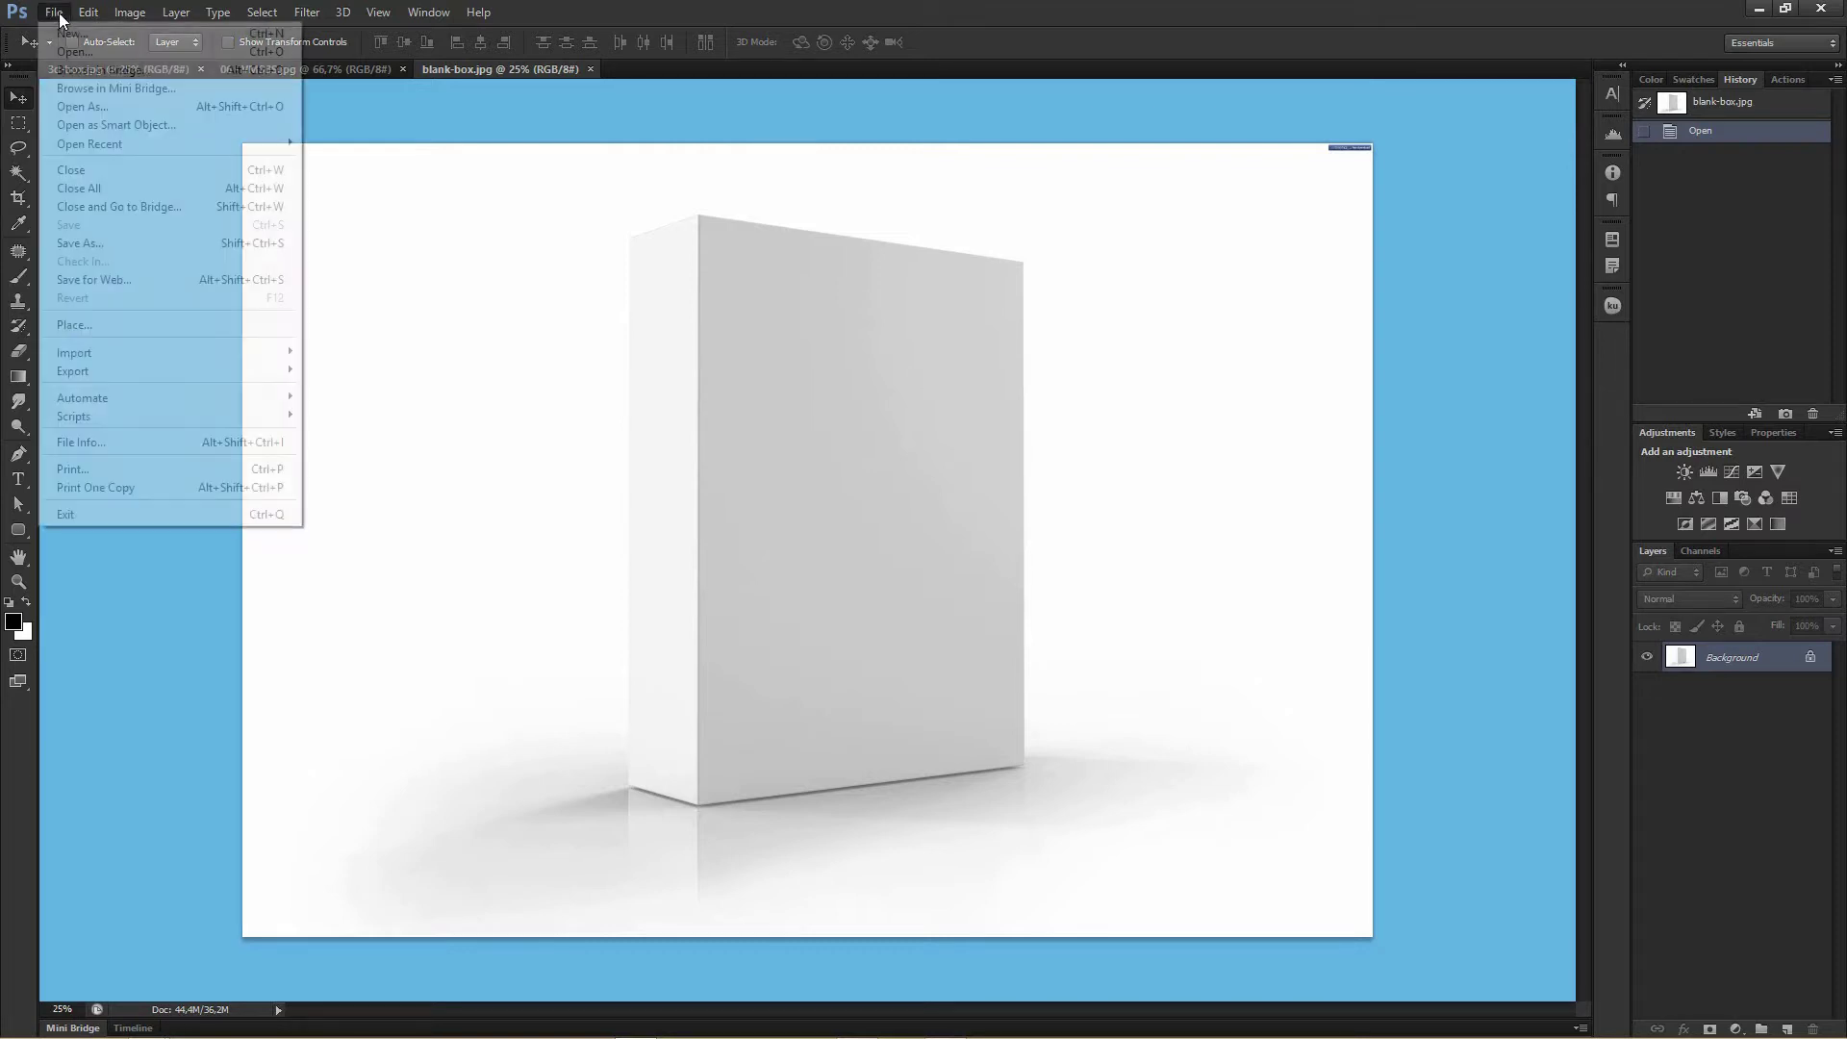
Reopen the Open dialog filtered to Photoshop (*.PSD) files.
left_click(186, 53)
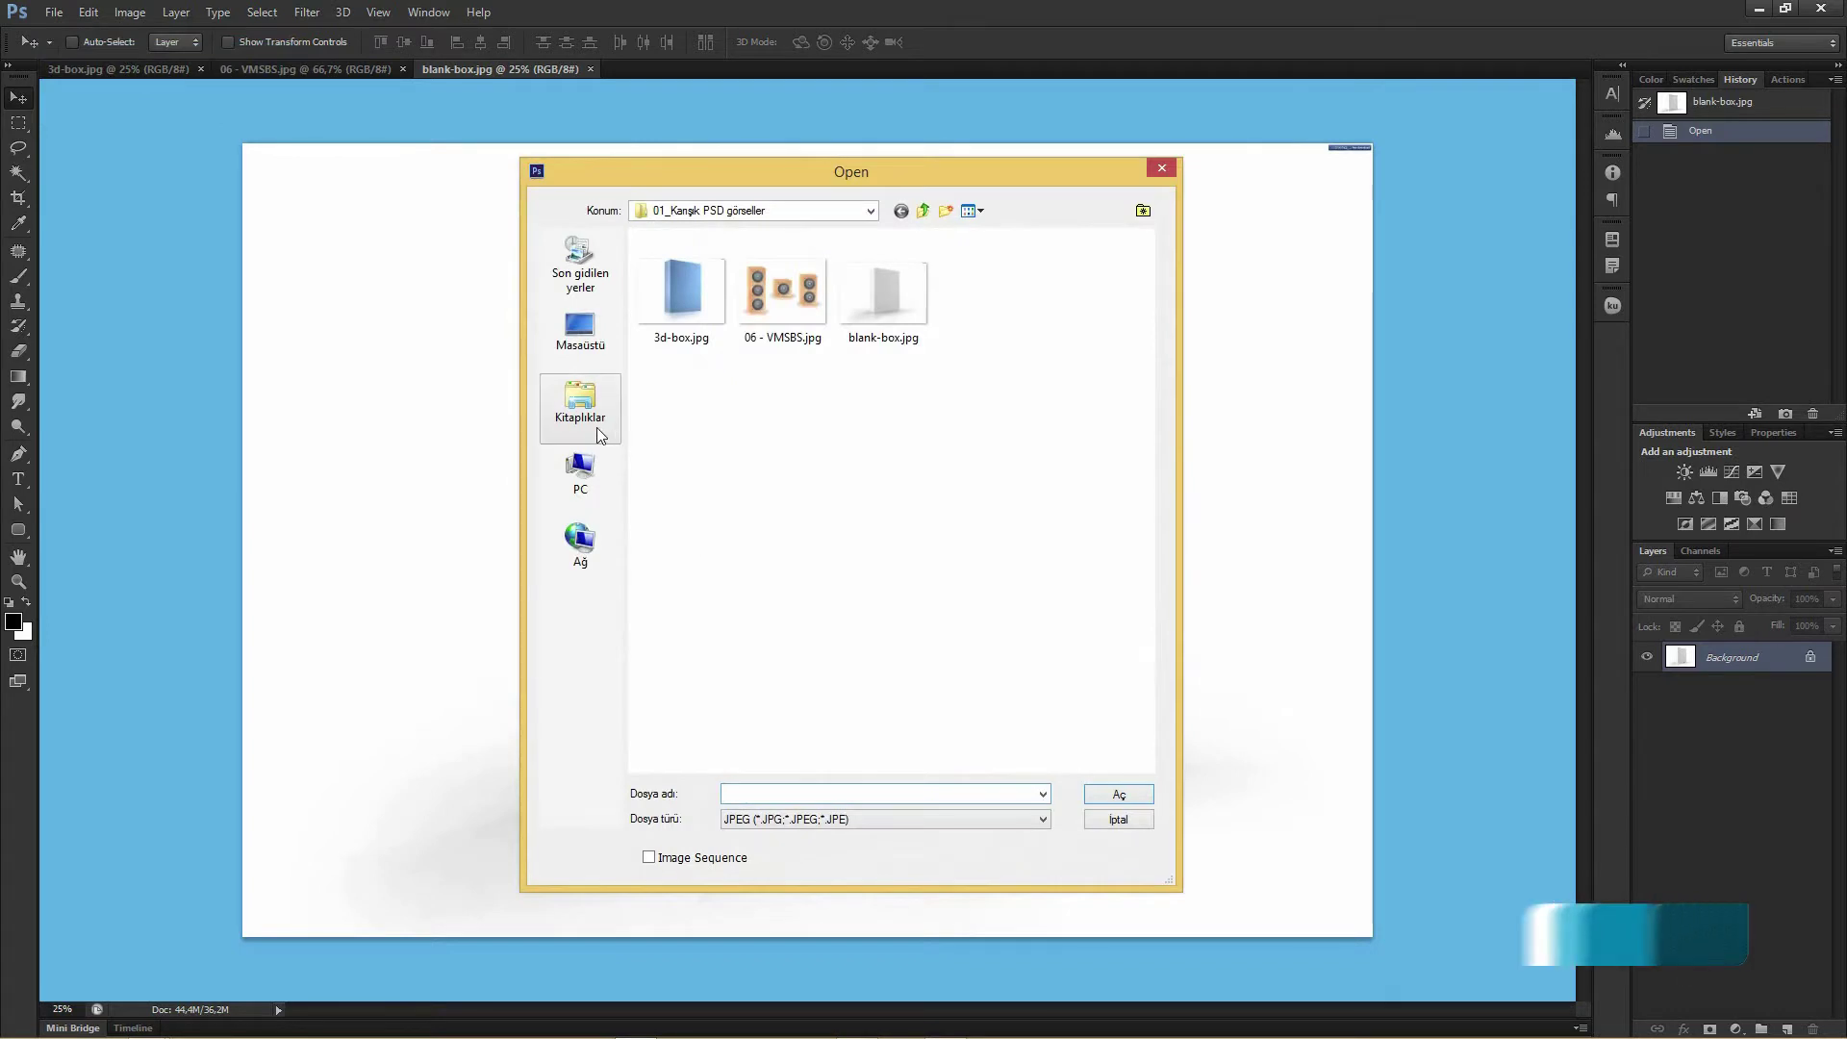
key("Escape")
key("ctrl+o")
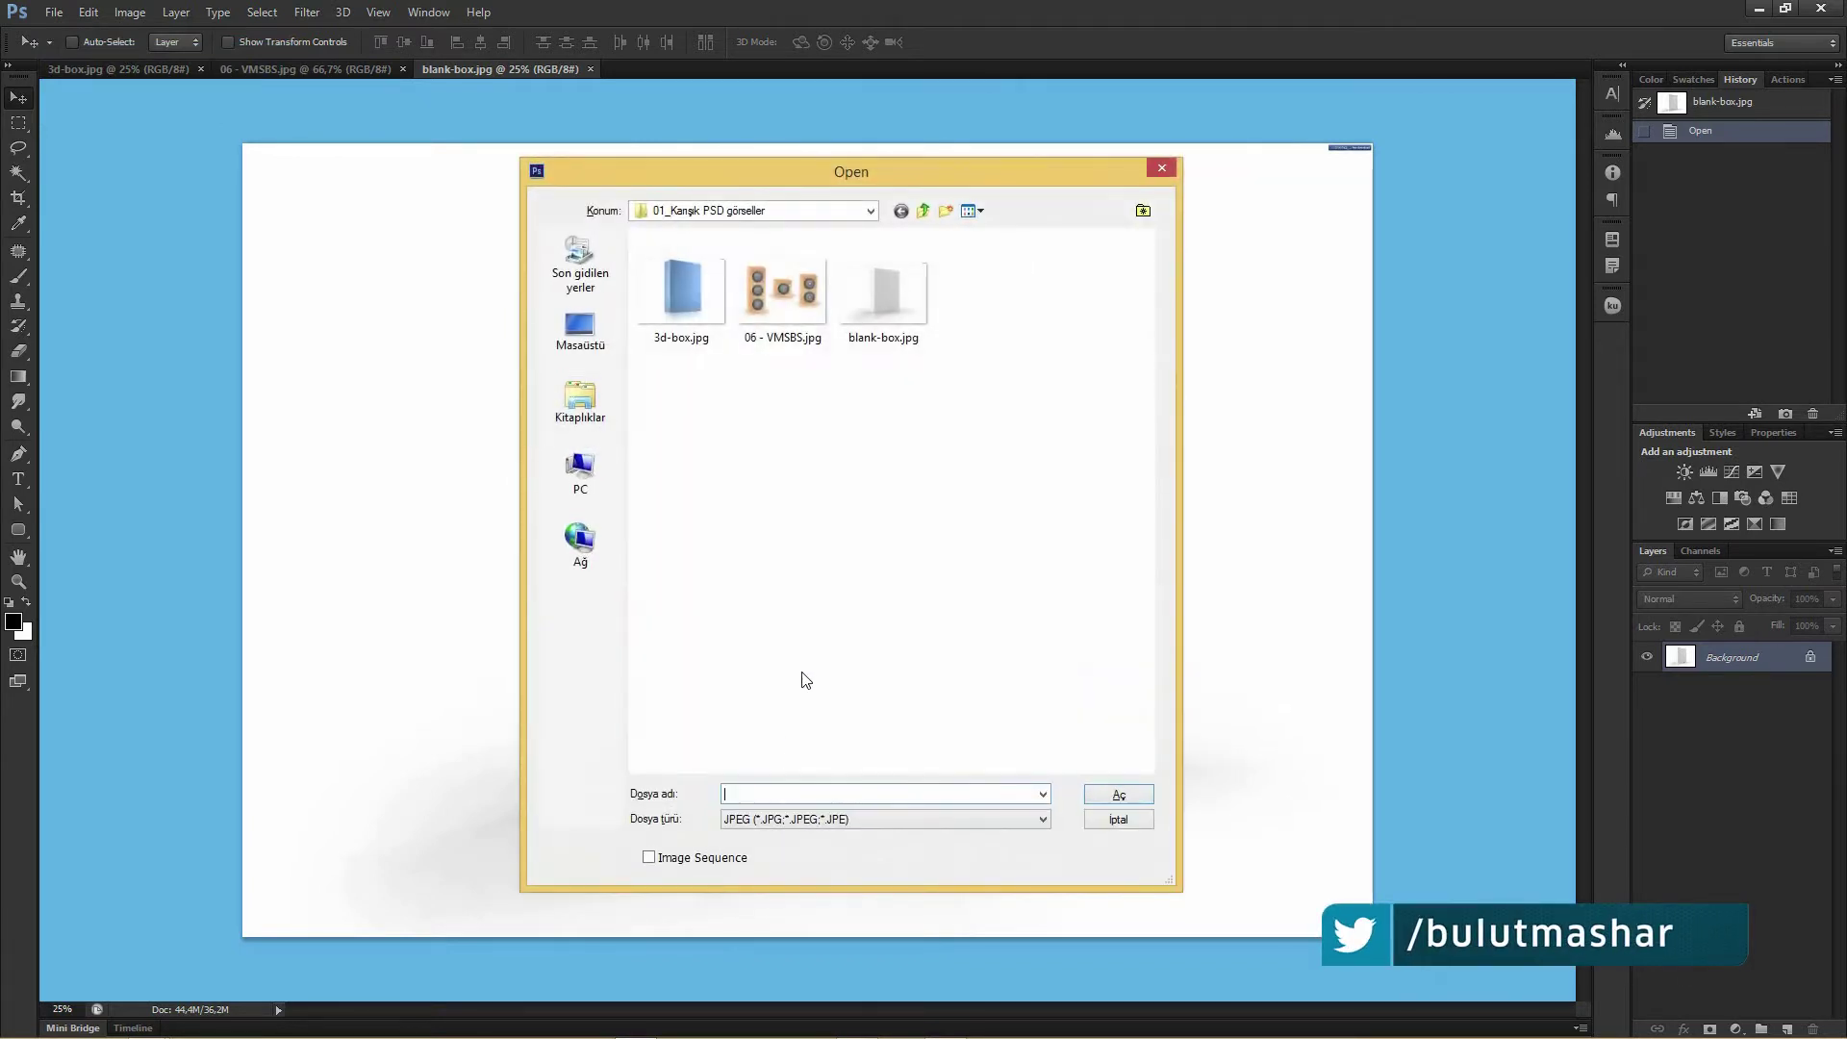
left_click(833, 826)
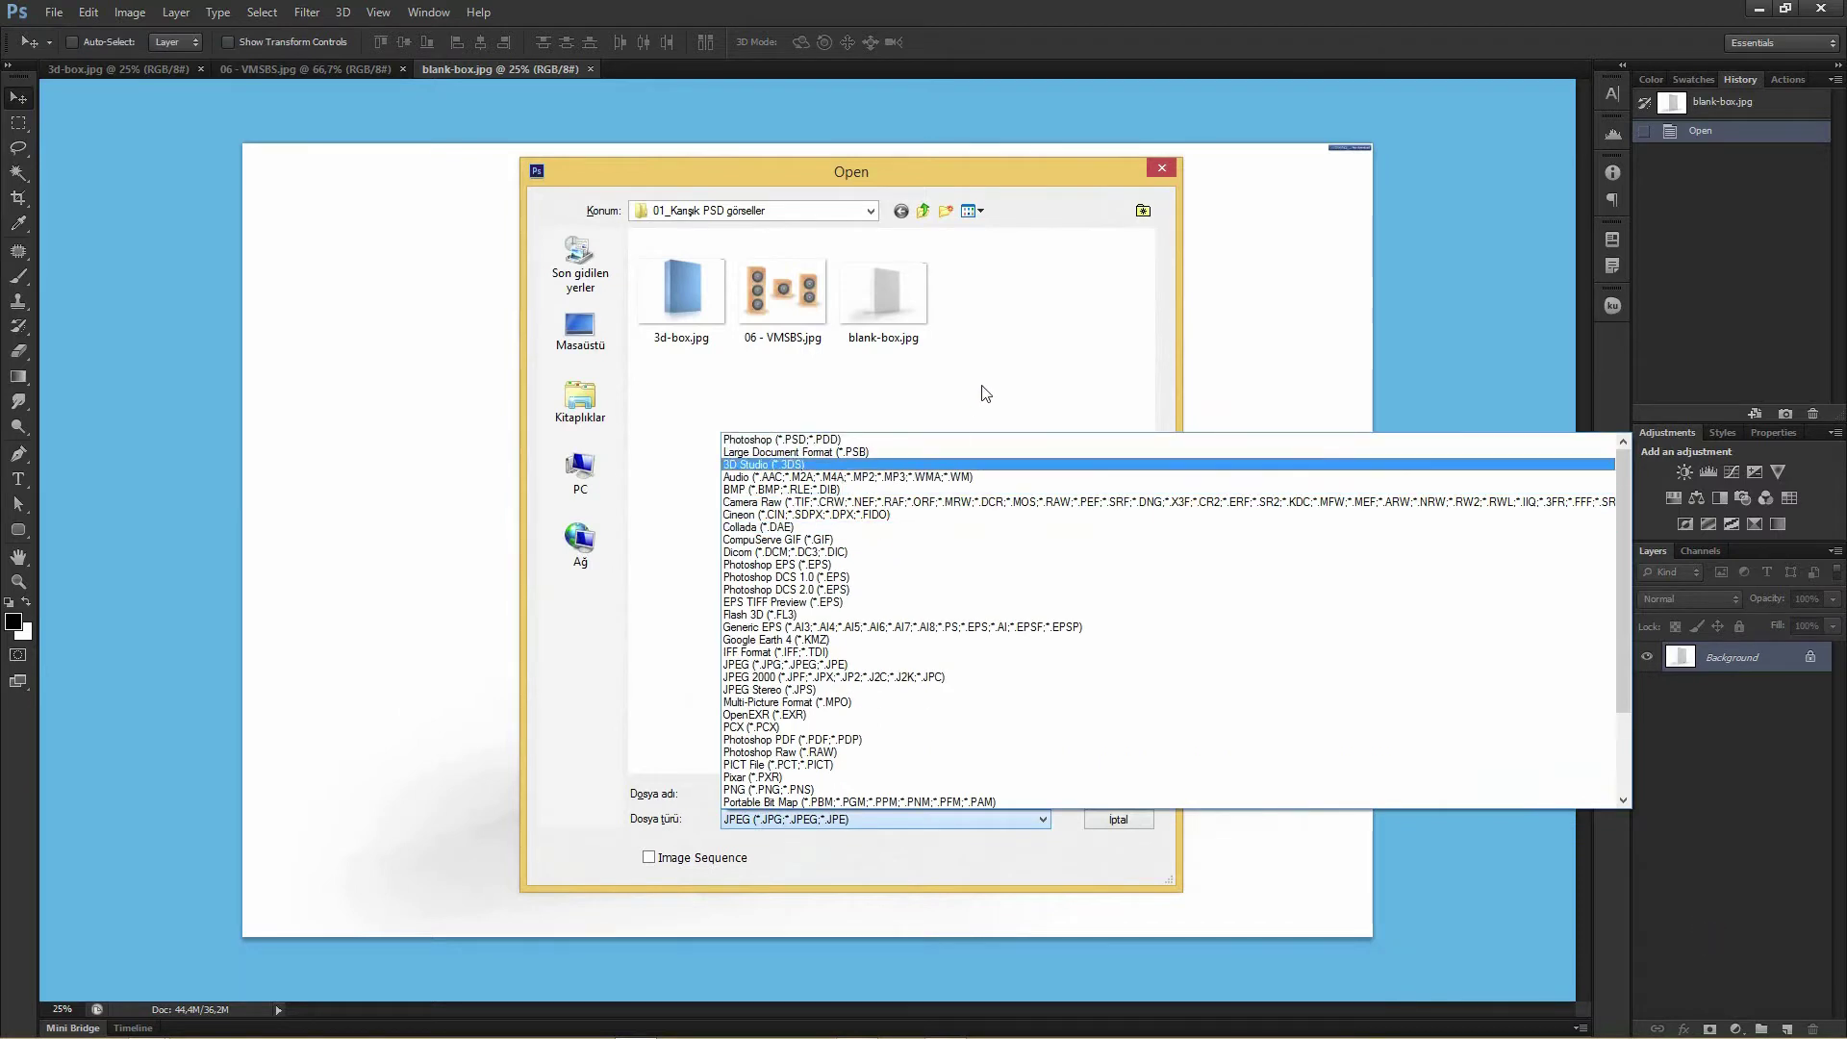
left_click(954, 441)
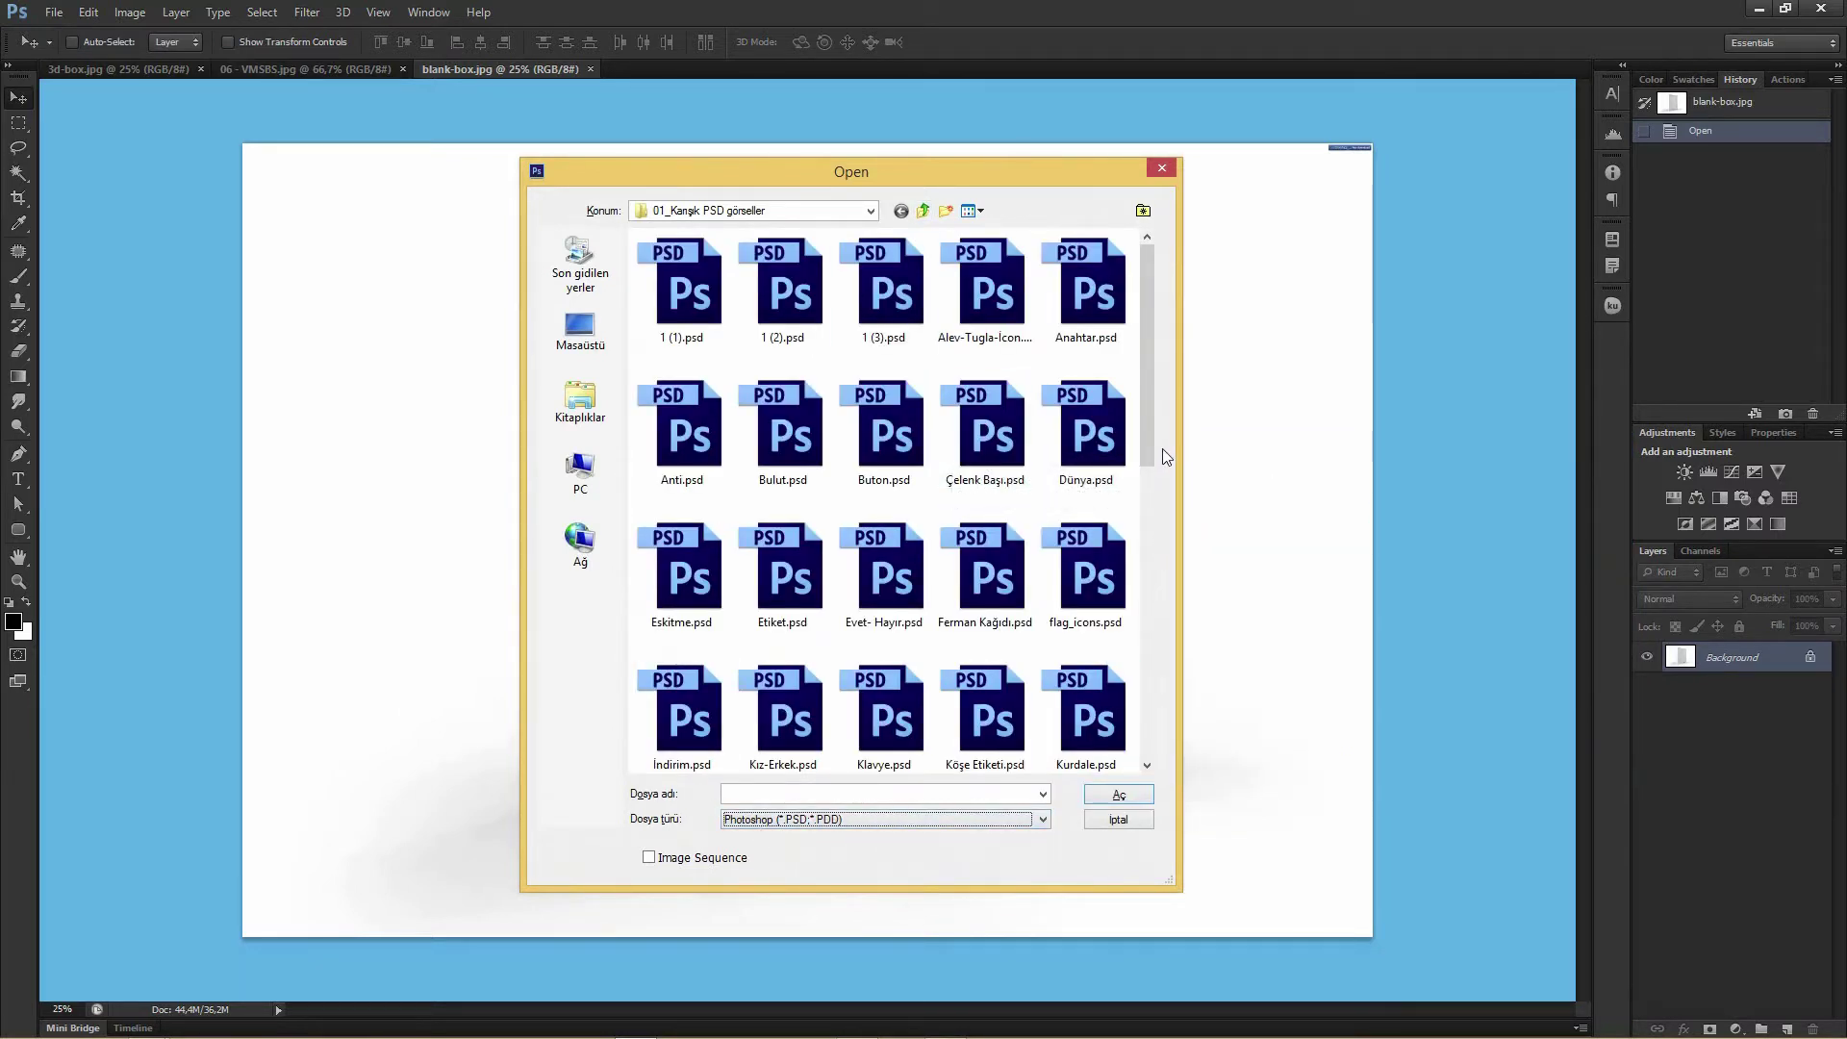
Open Dünya.psd, Bulut.psd and Evet- Hayır.psd together as new tabs.
left_click(1092, 415)
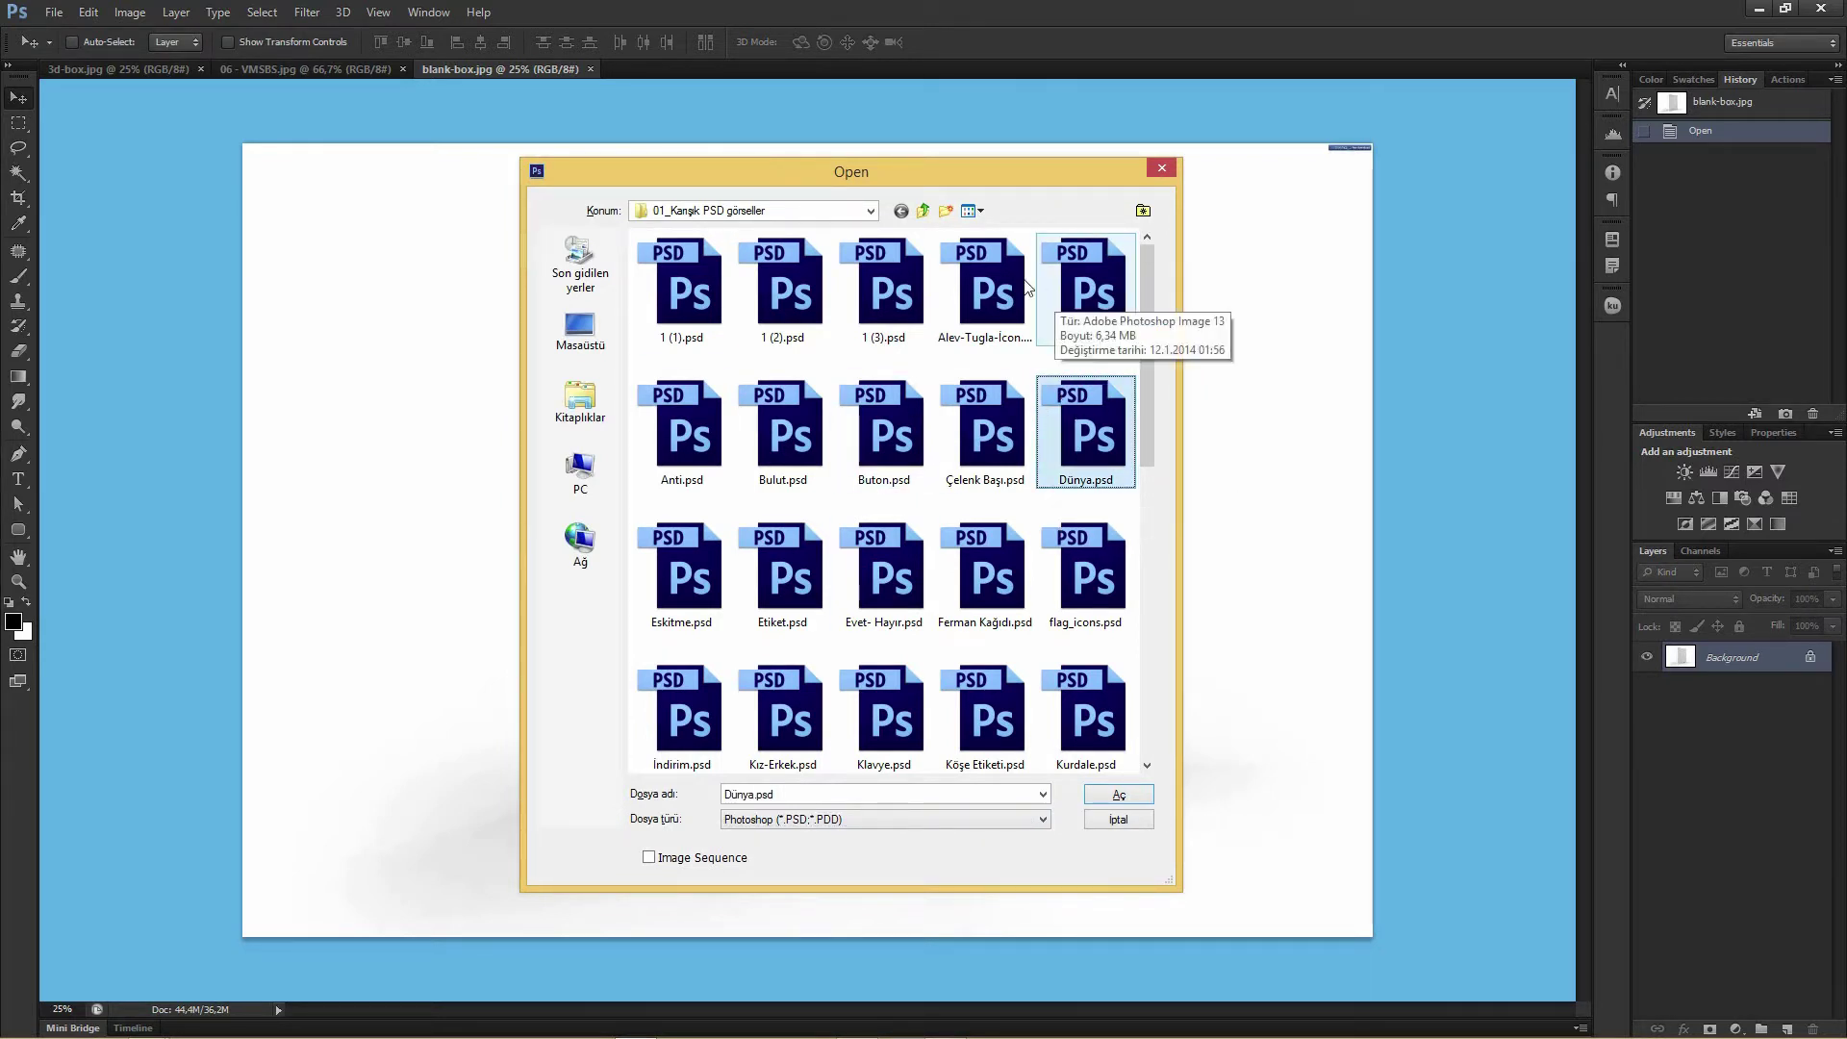
left_click(870, 567, "ctrl")
left_click(781, 442, "ctrl")
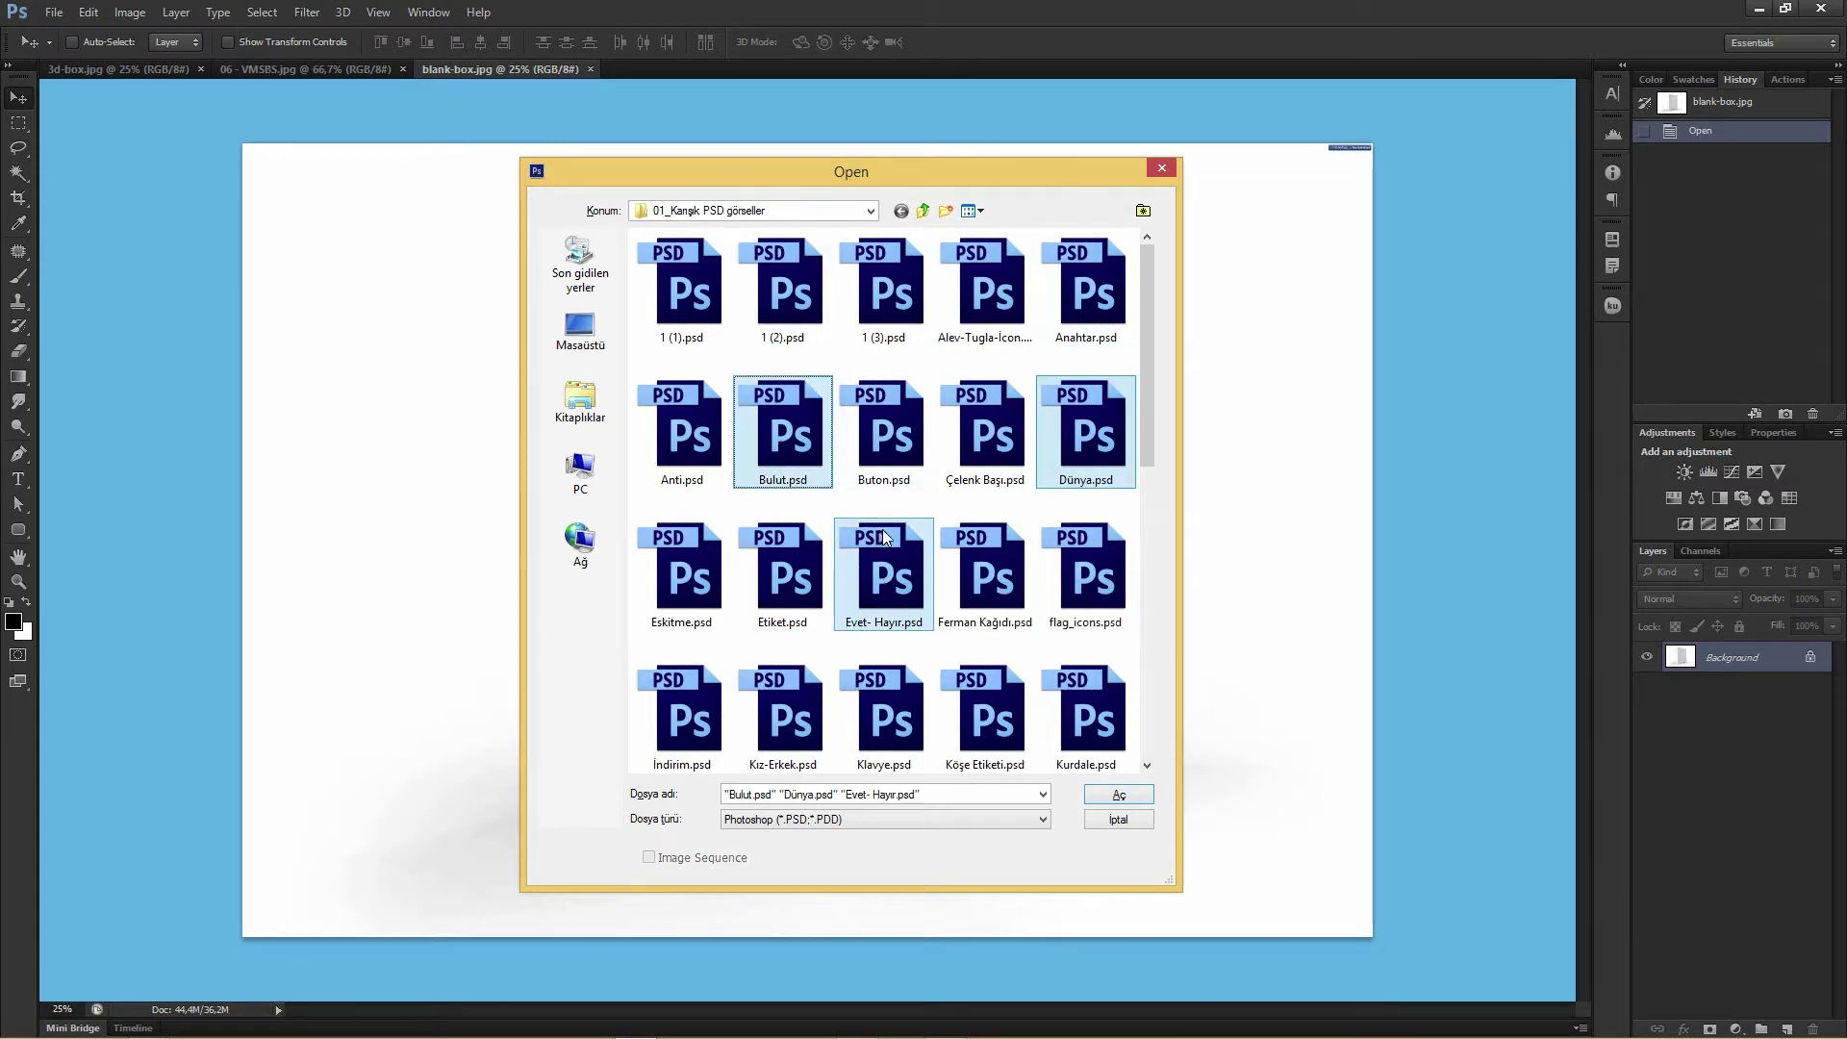
left_click(1118, 795)
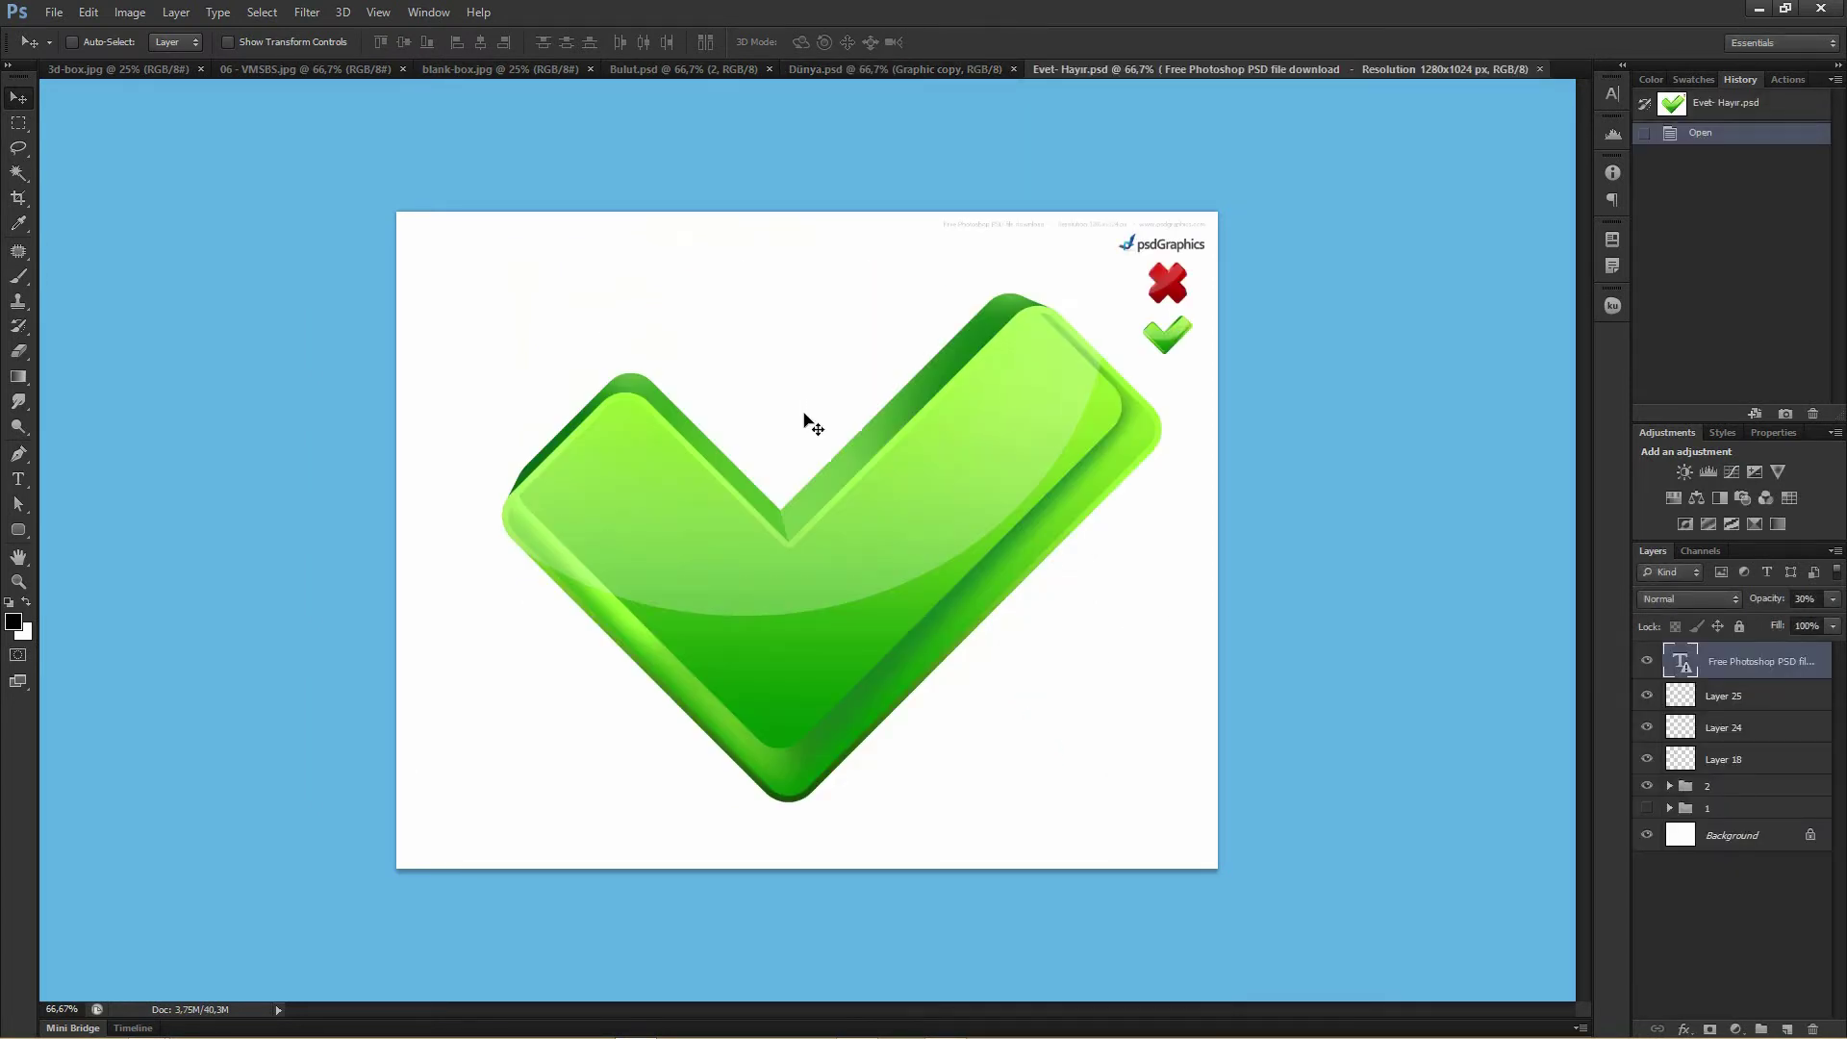
left_click(54, 11)
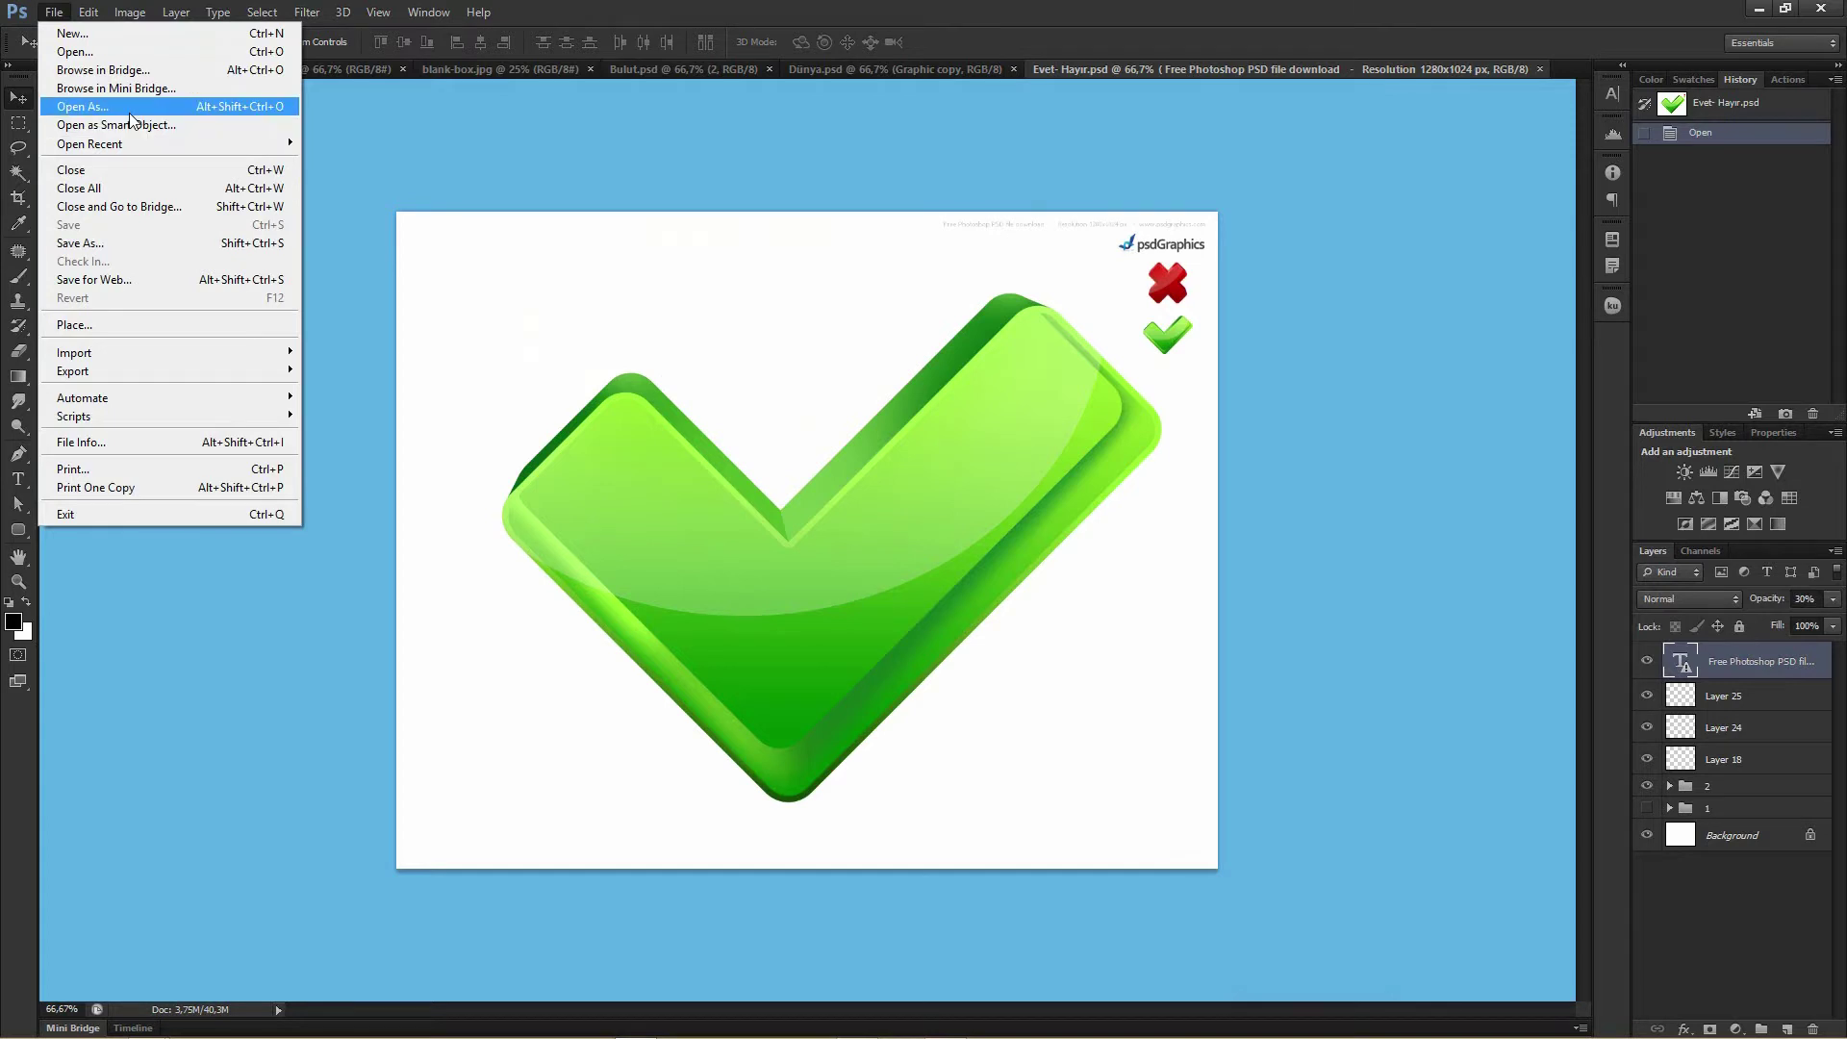
Browse the Open As format list, cancel without opening anything, and show Open Recent.
left_click(206, 106)
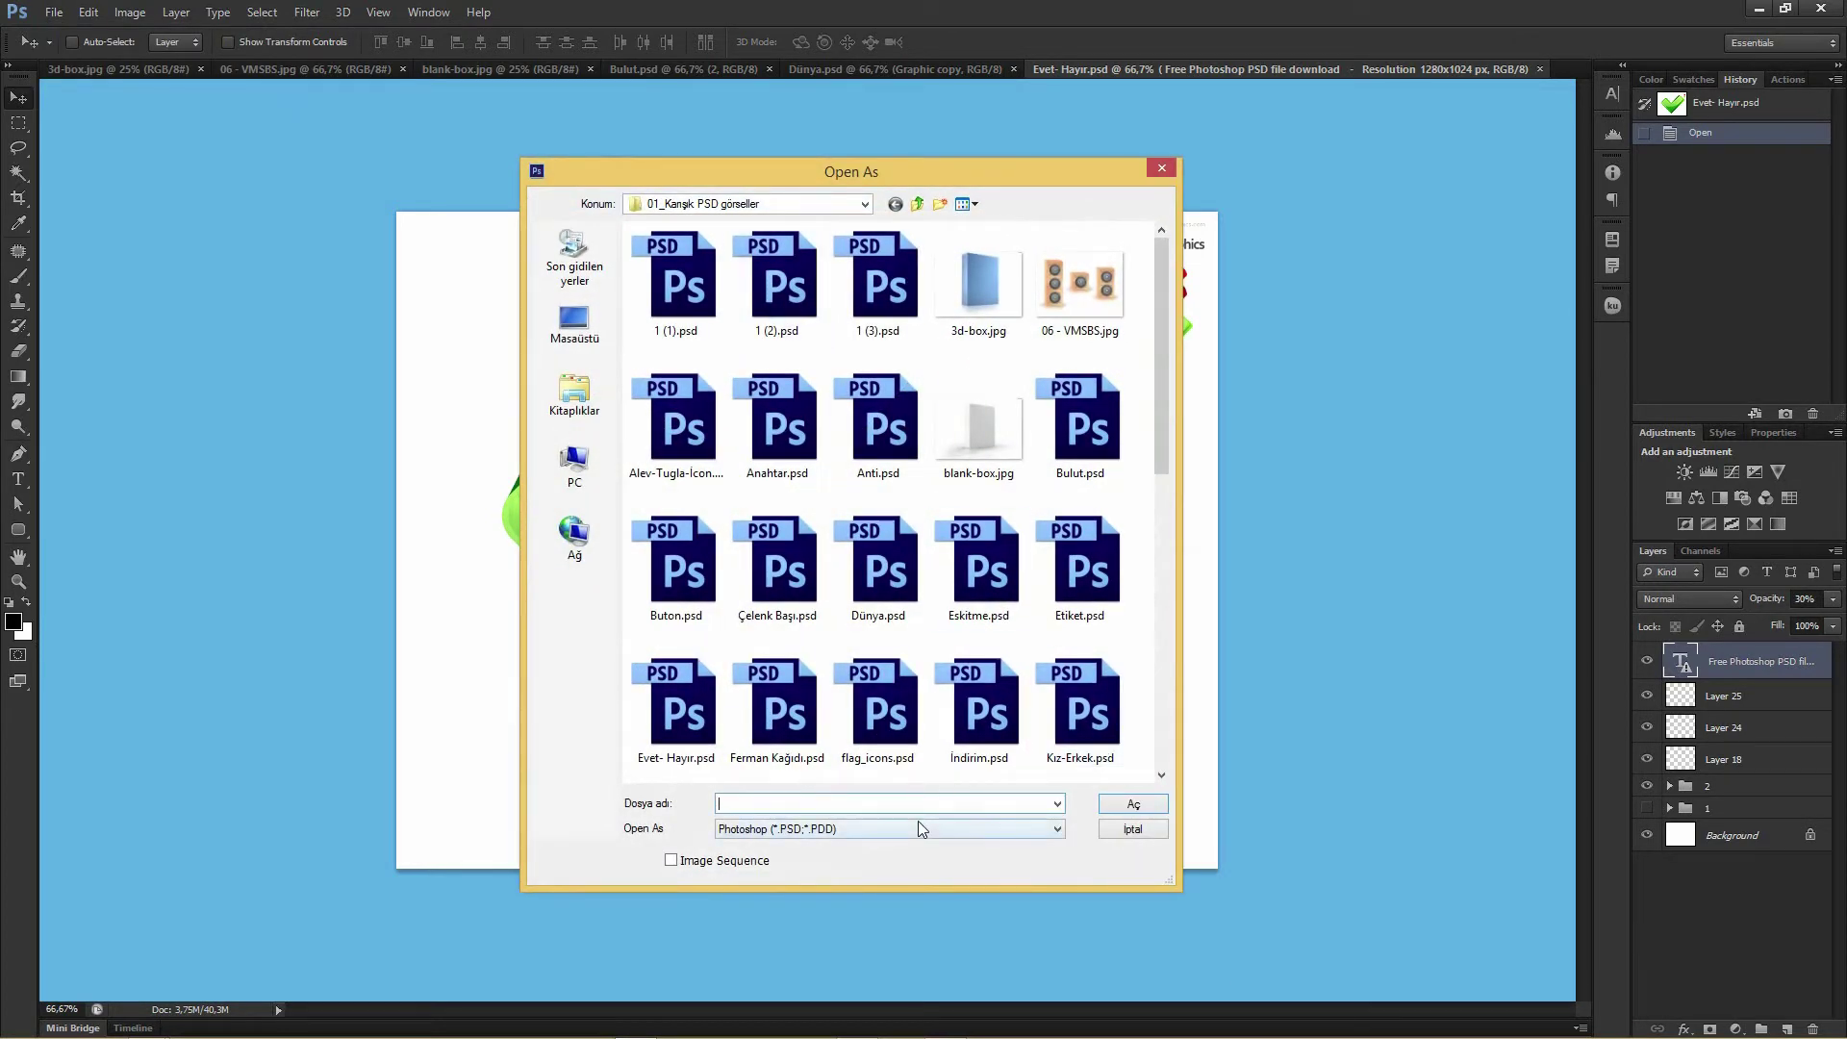
left_click(916, 827)
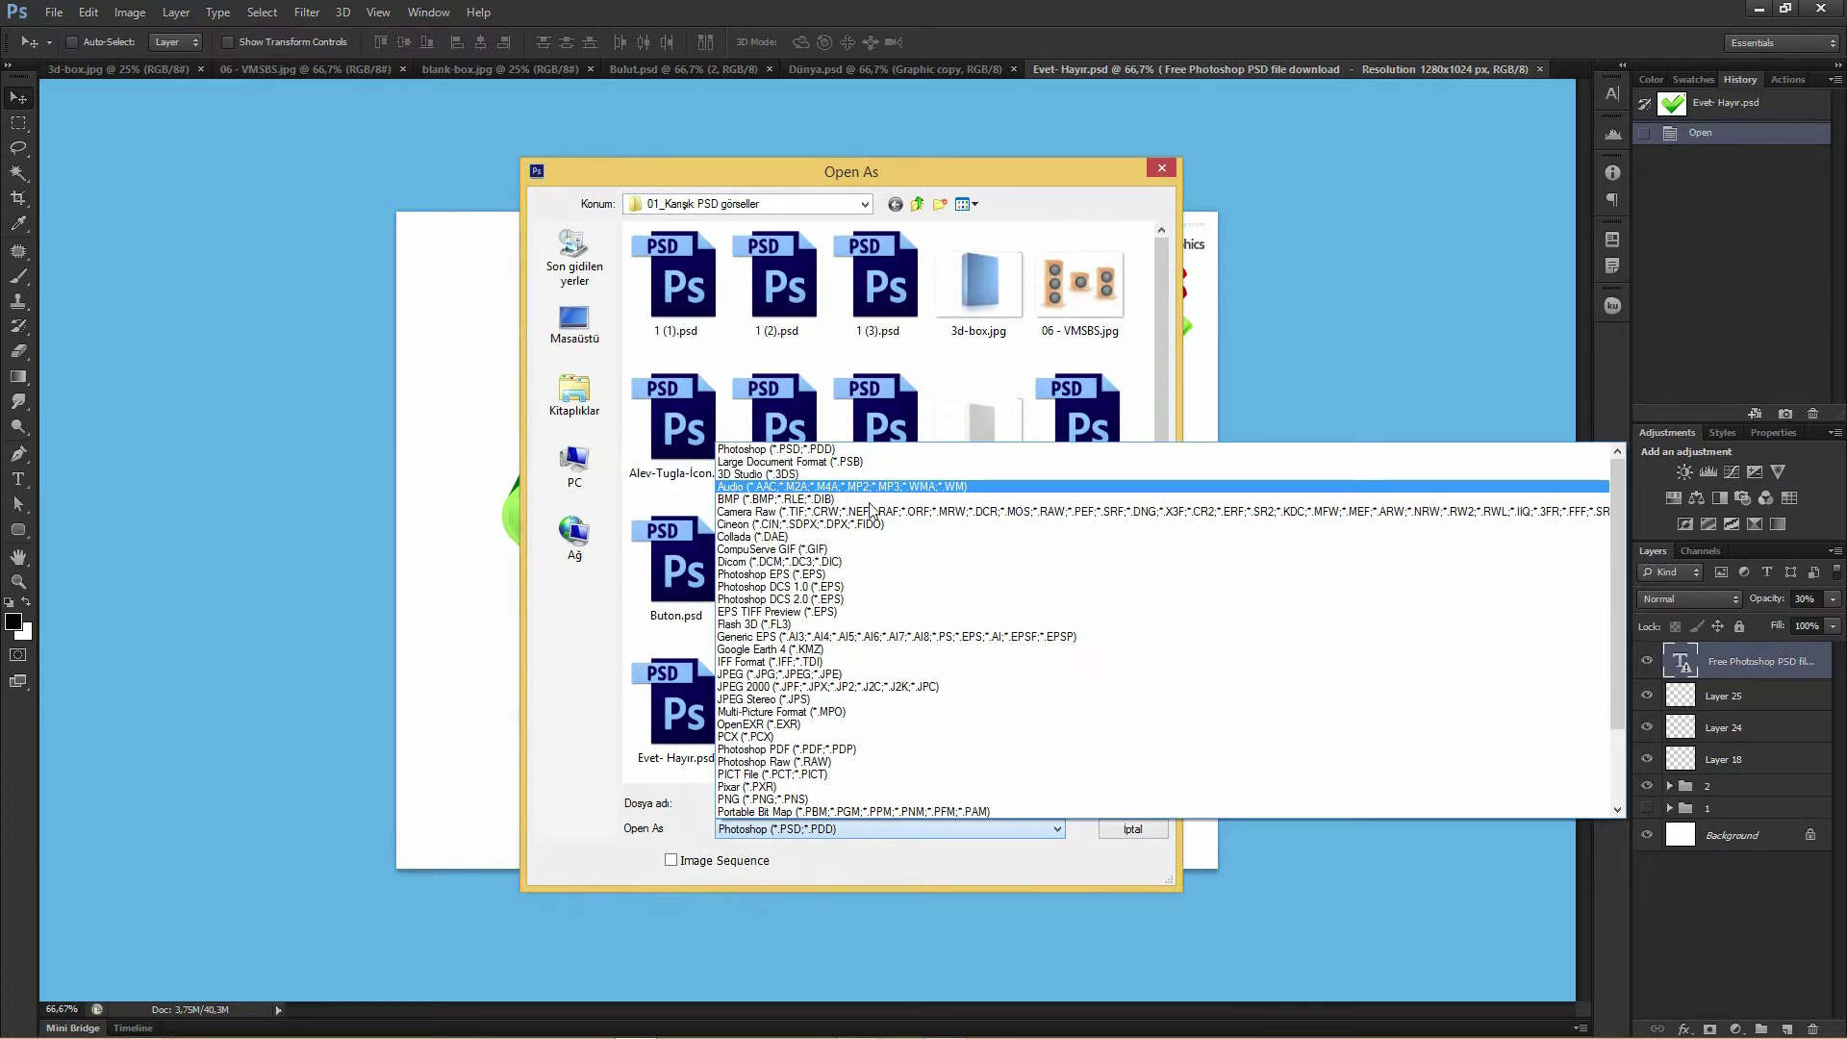
scroll(895, 762, "down", 3)
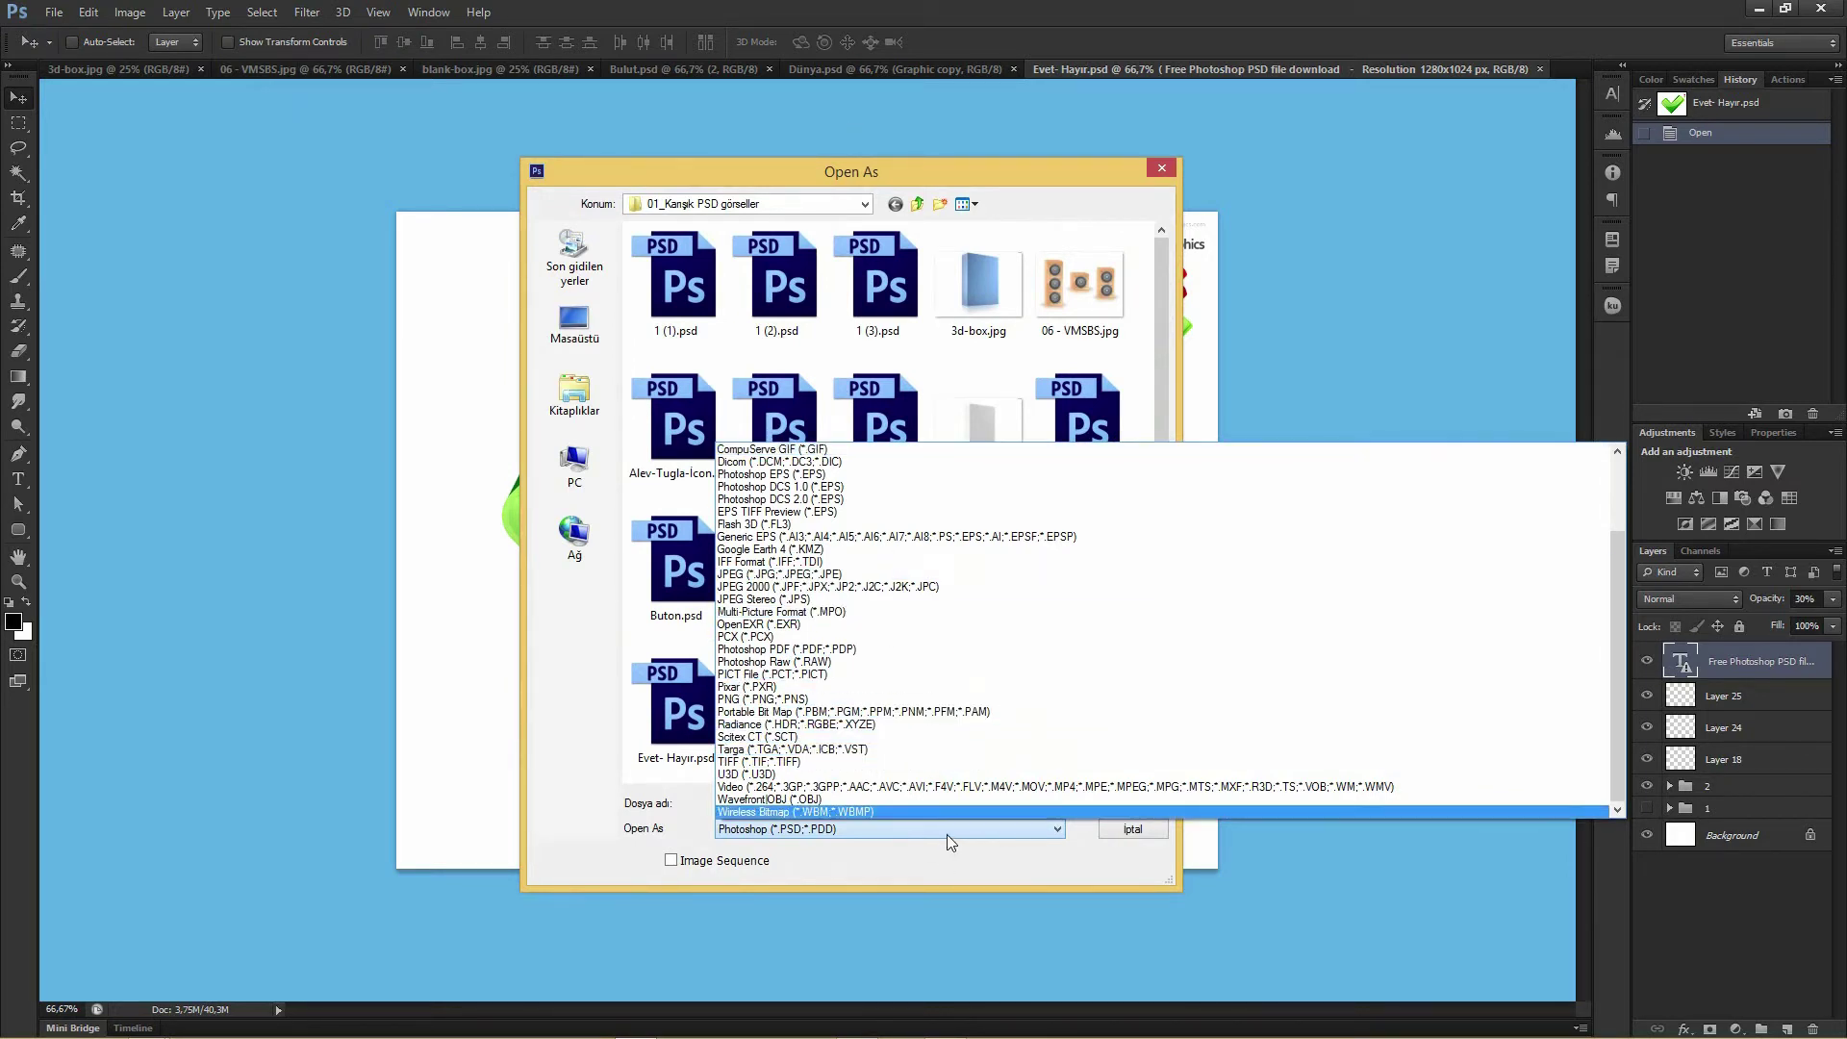
scroll(875, 789, "up", 3)
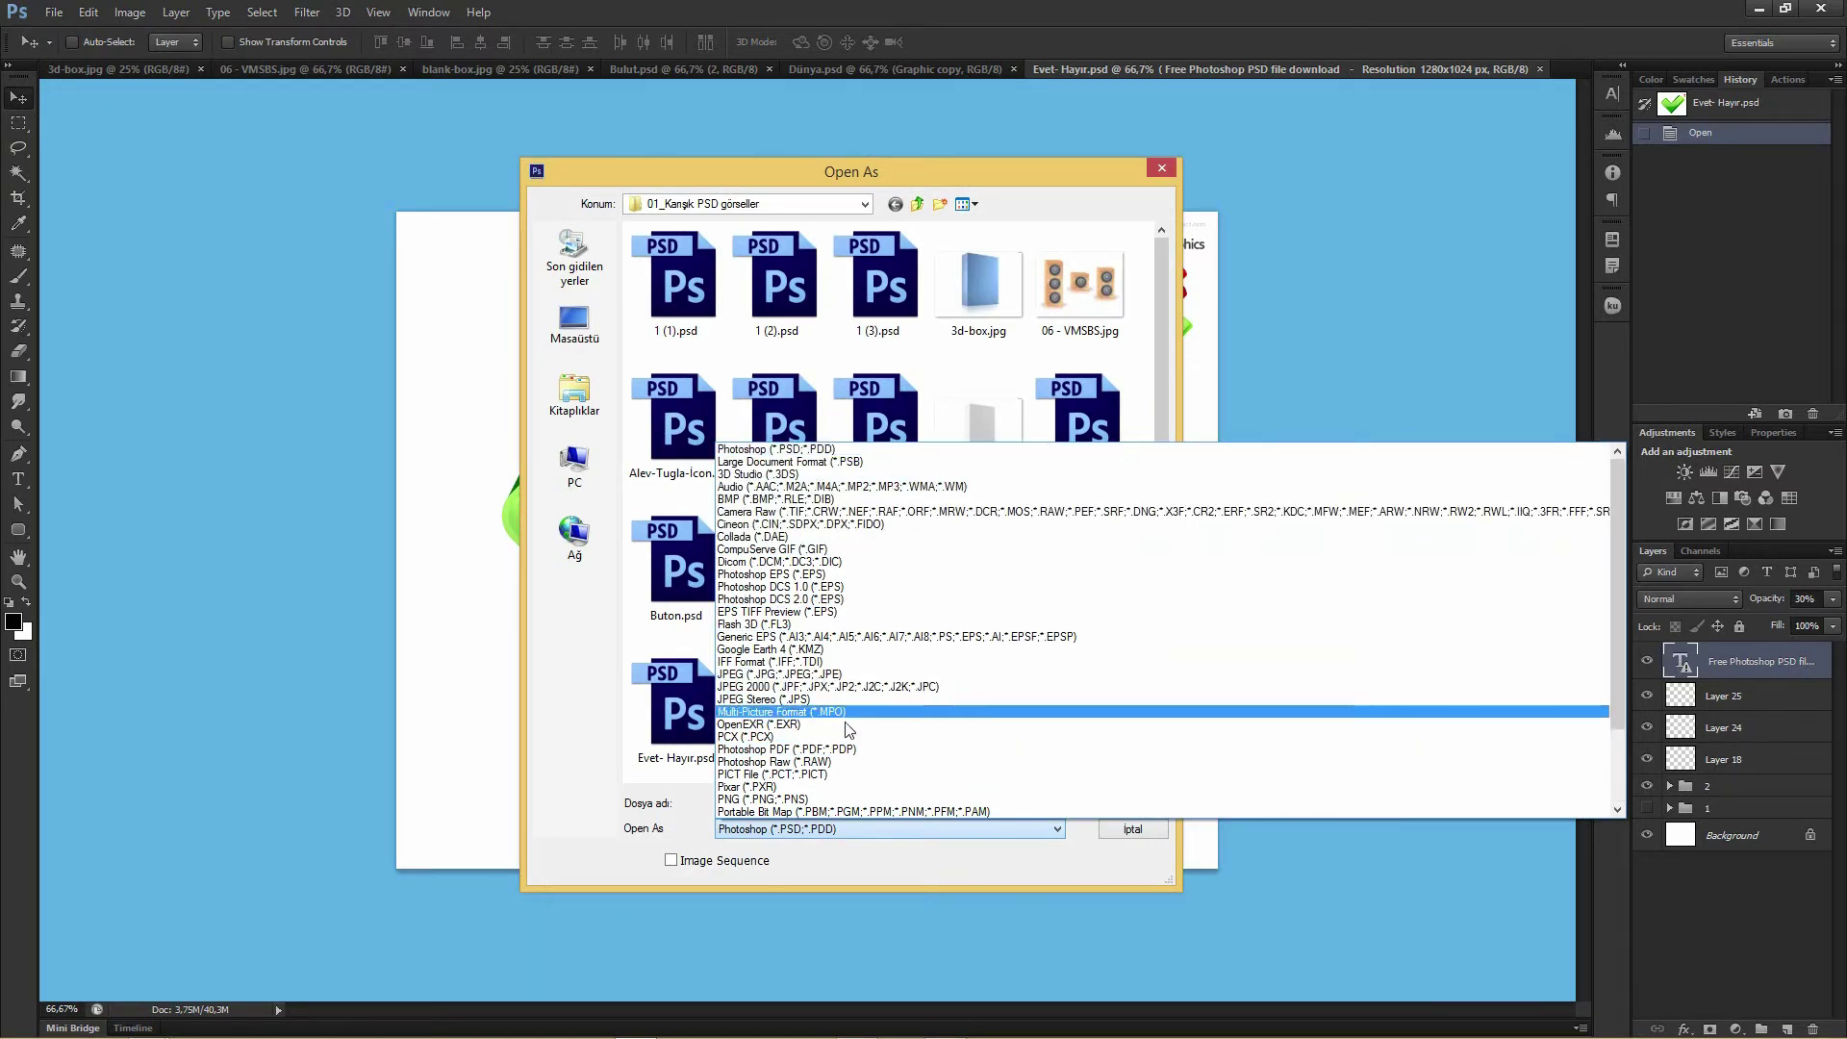
scroll(962, 635, "down", 3)
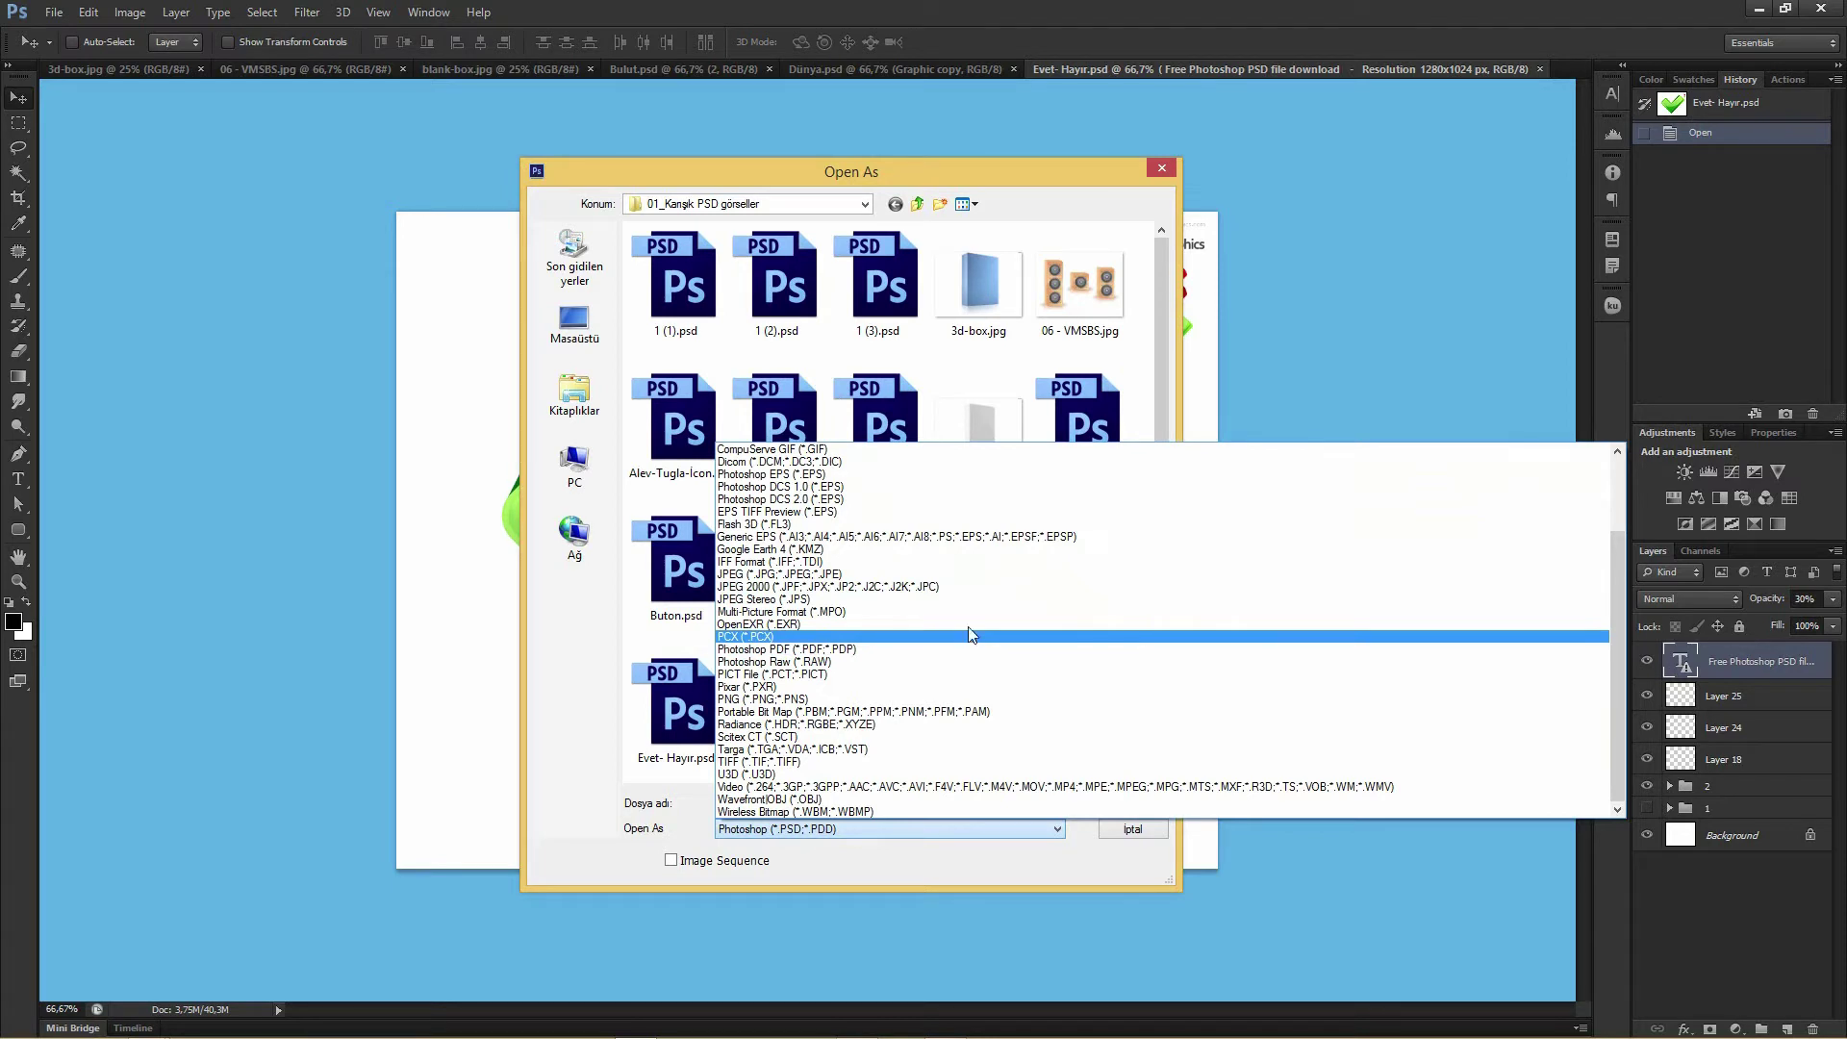
left_click(1074, 186)
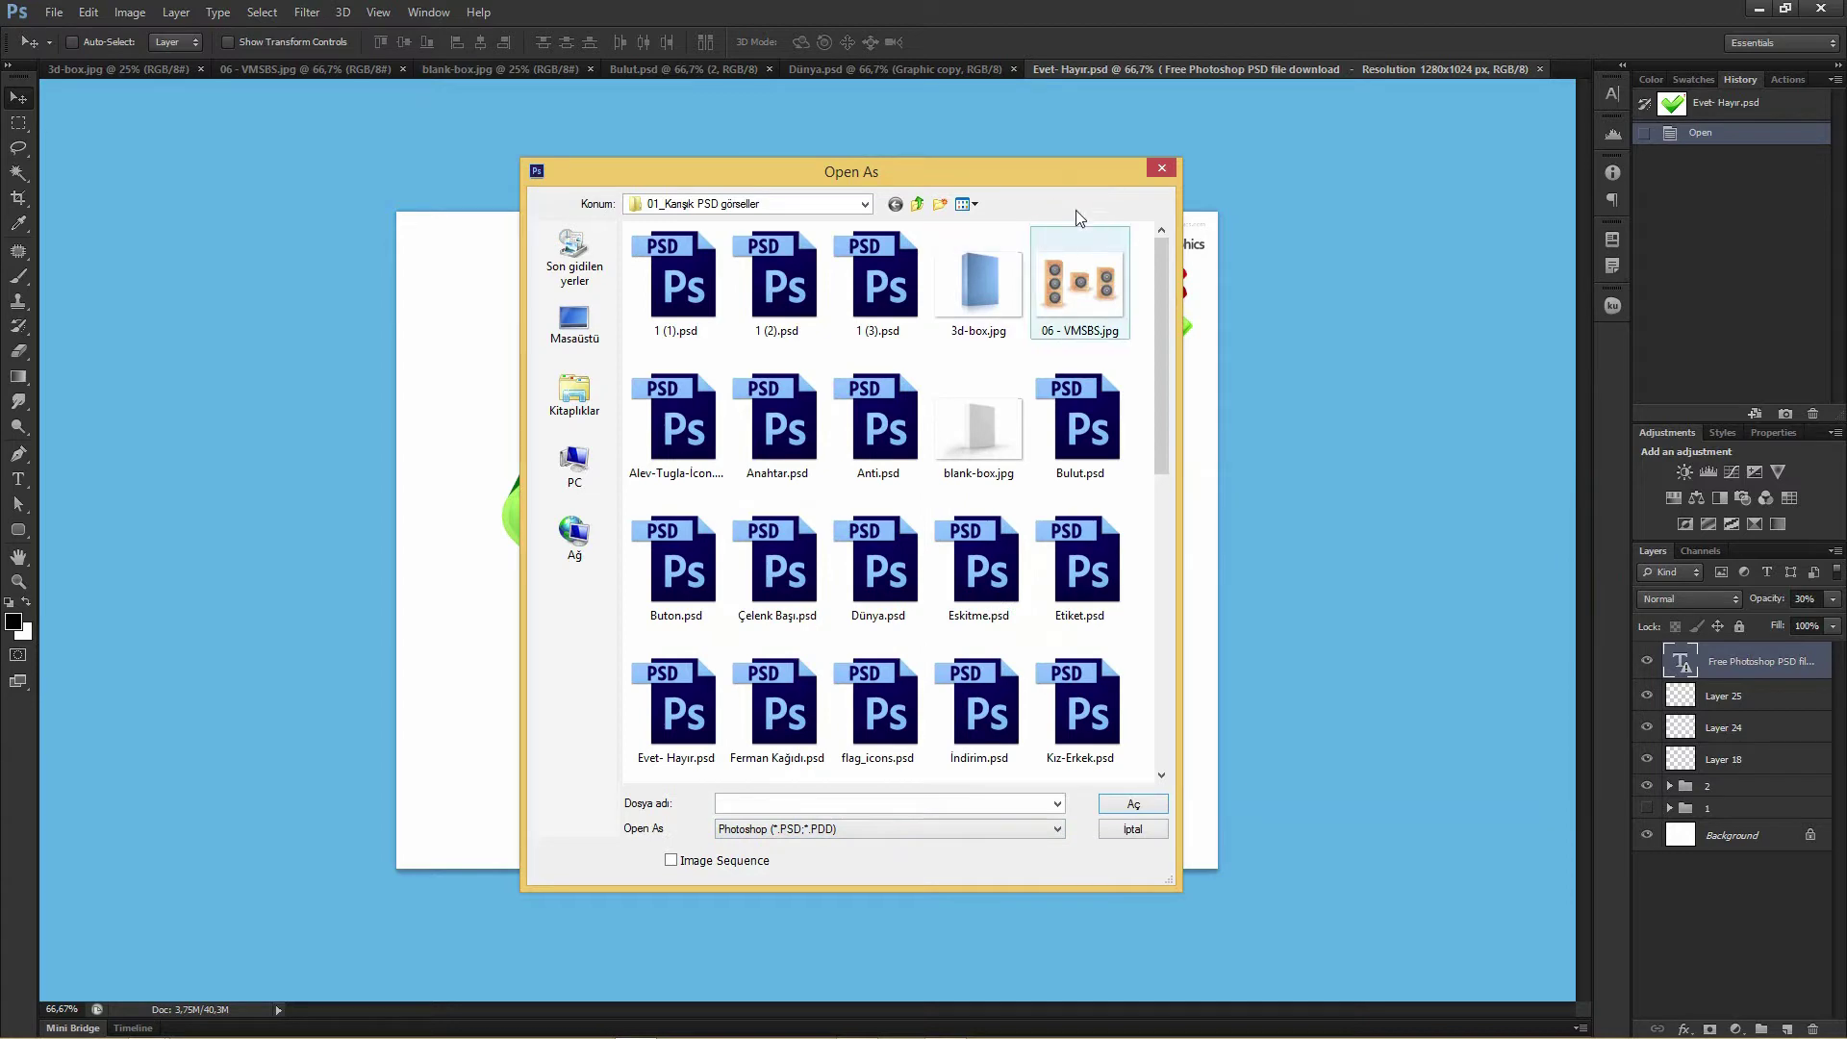
left_click(1159, 169)
left_click(53, 11)
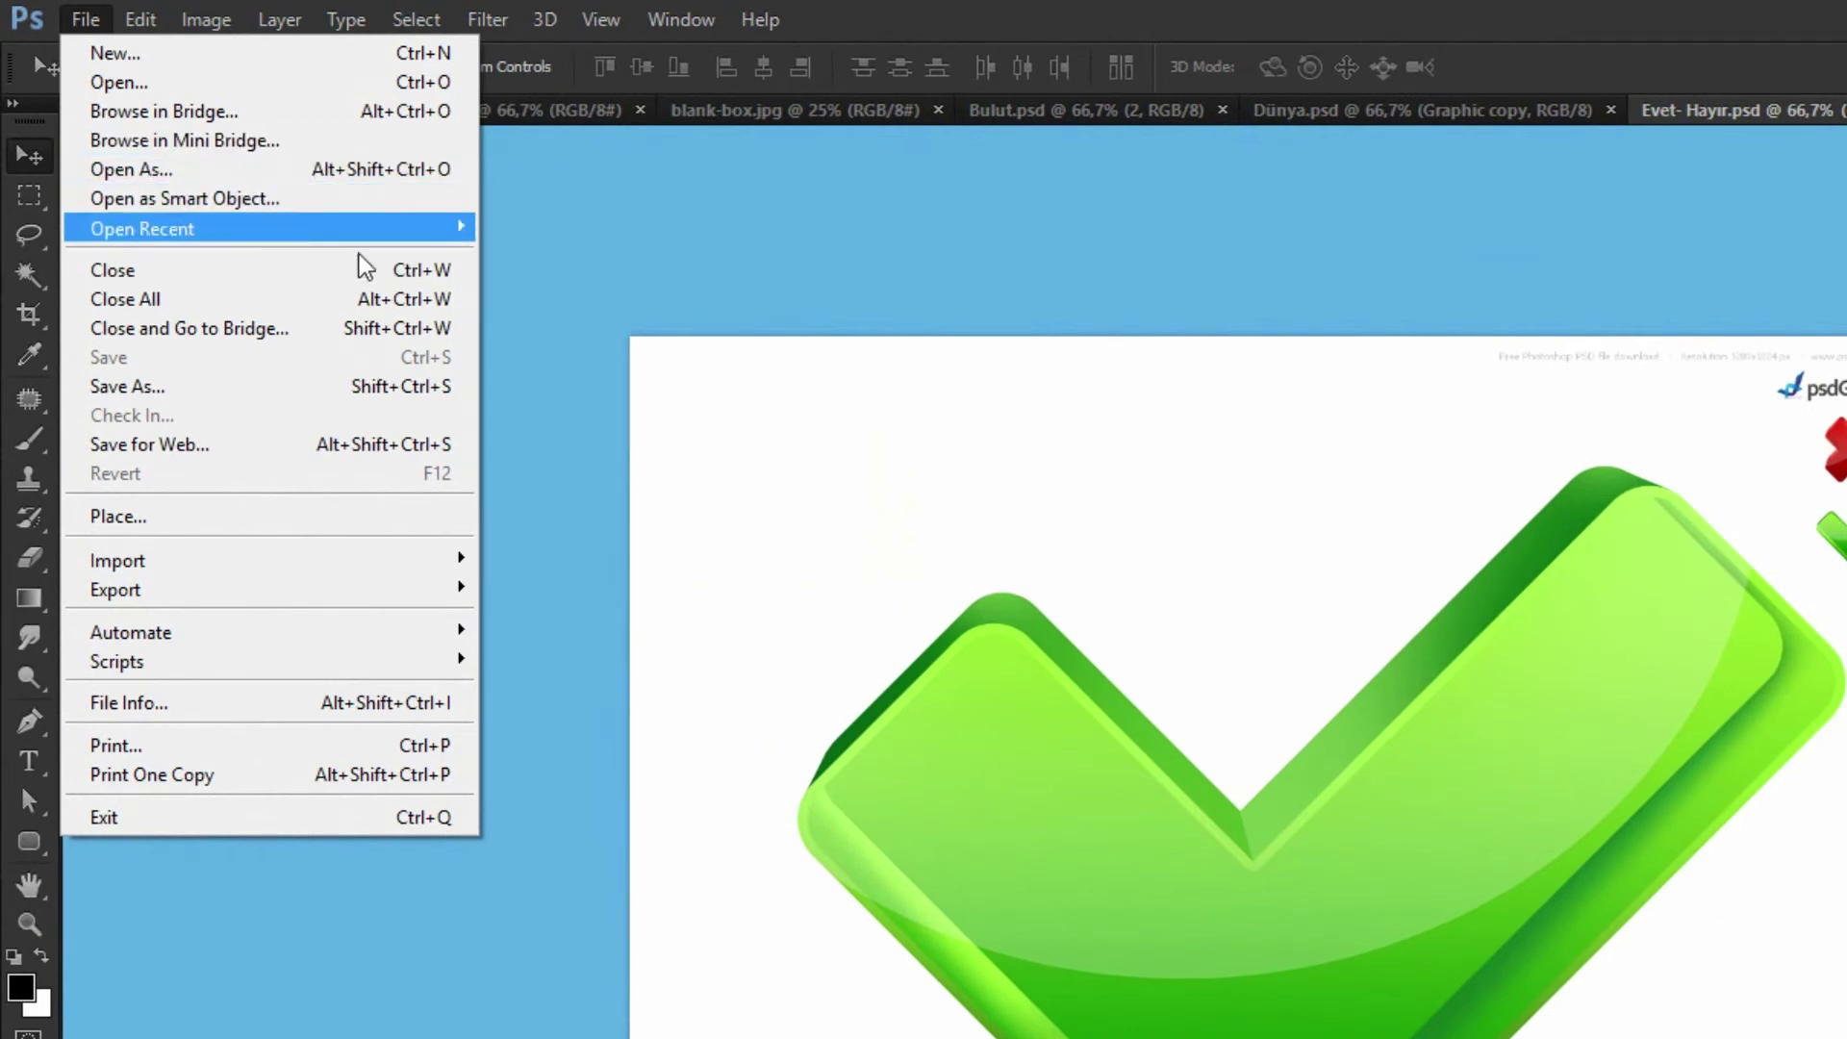
mouse_move(142, 228)
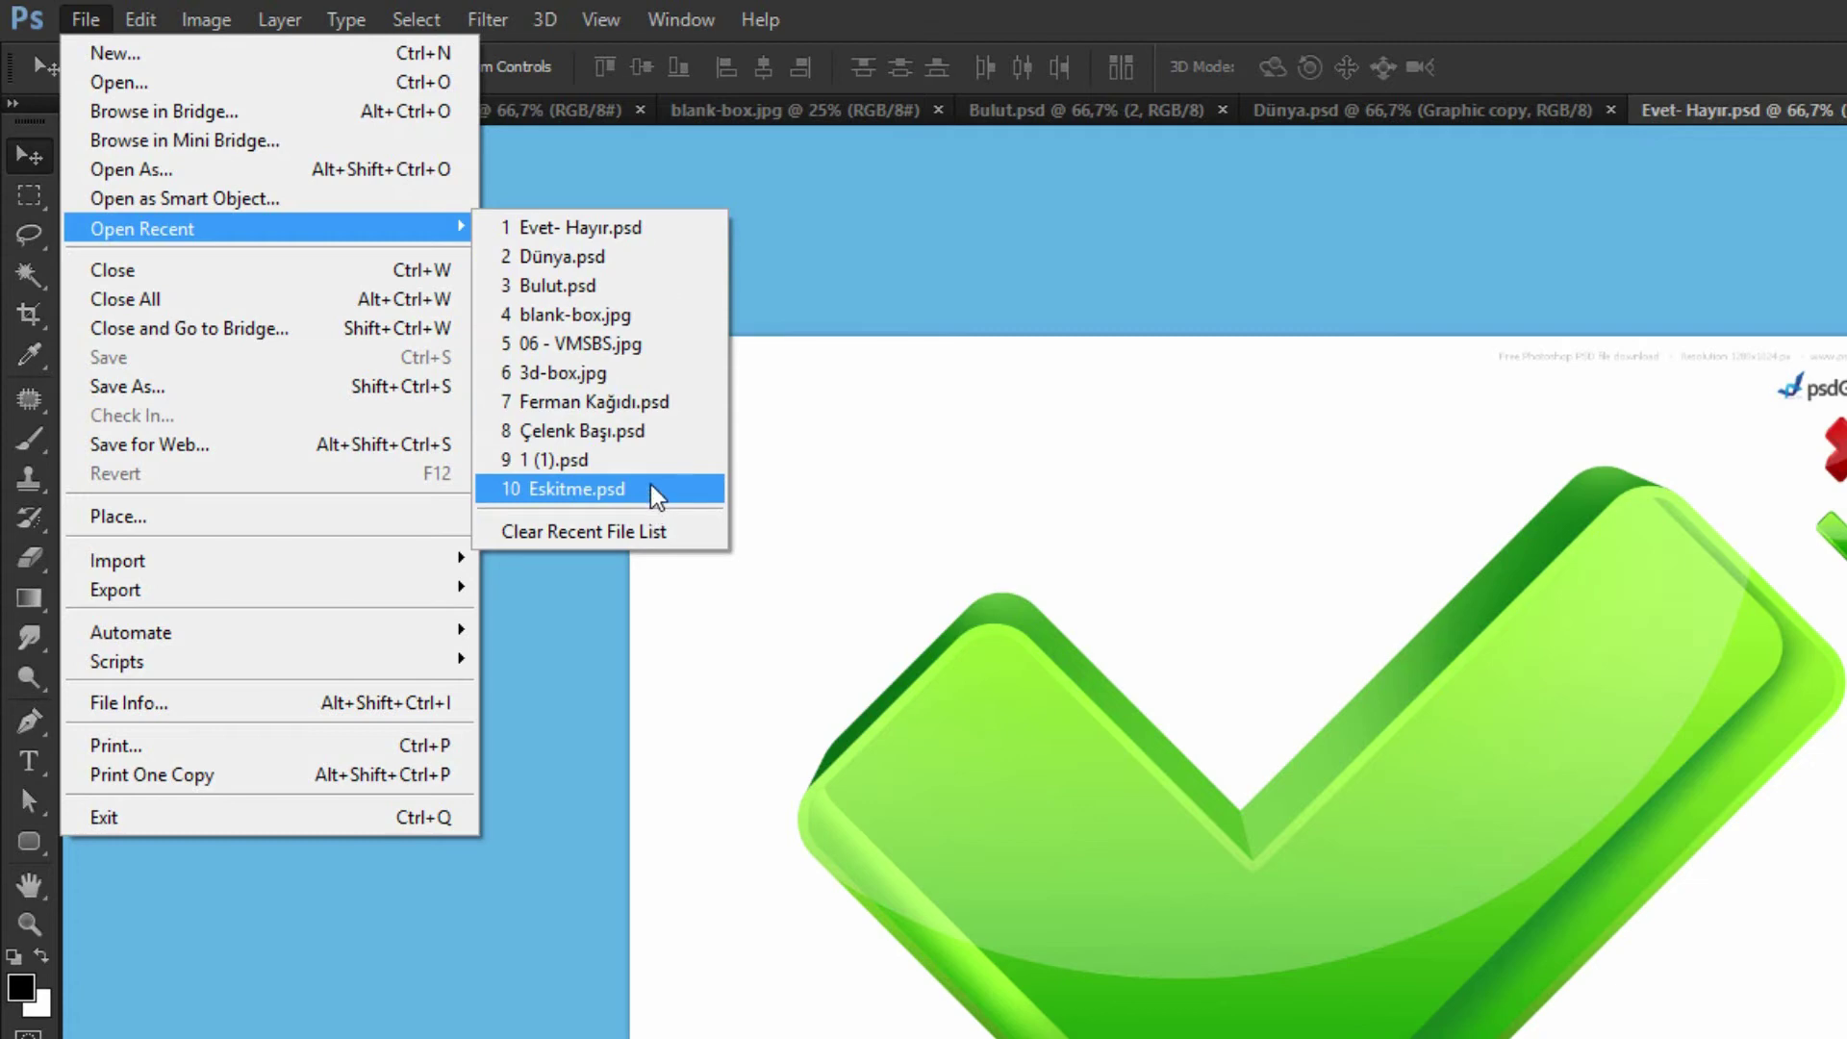
Open Eskitme.psd from recent files, then bring Bulut.psd forward from recent files.
left_click(596, 494)
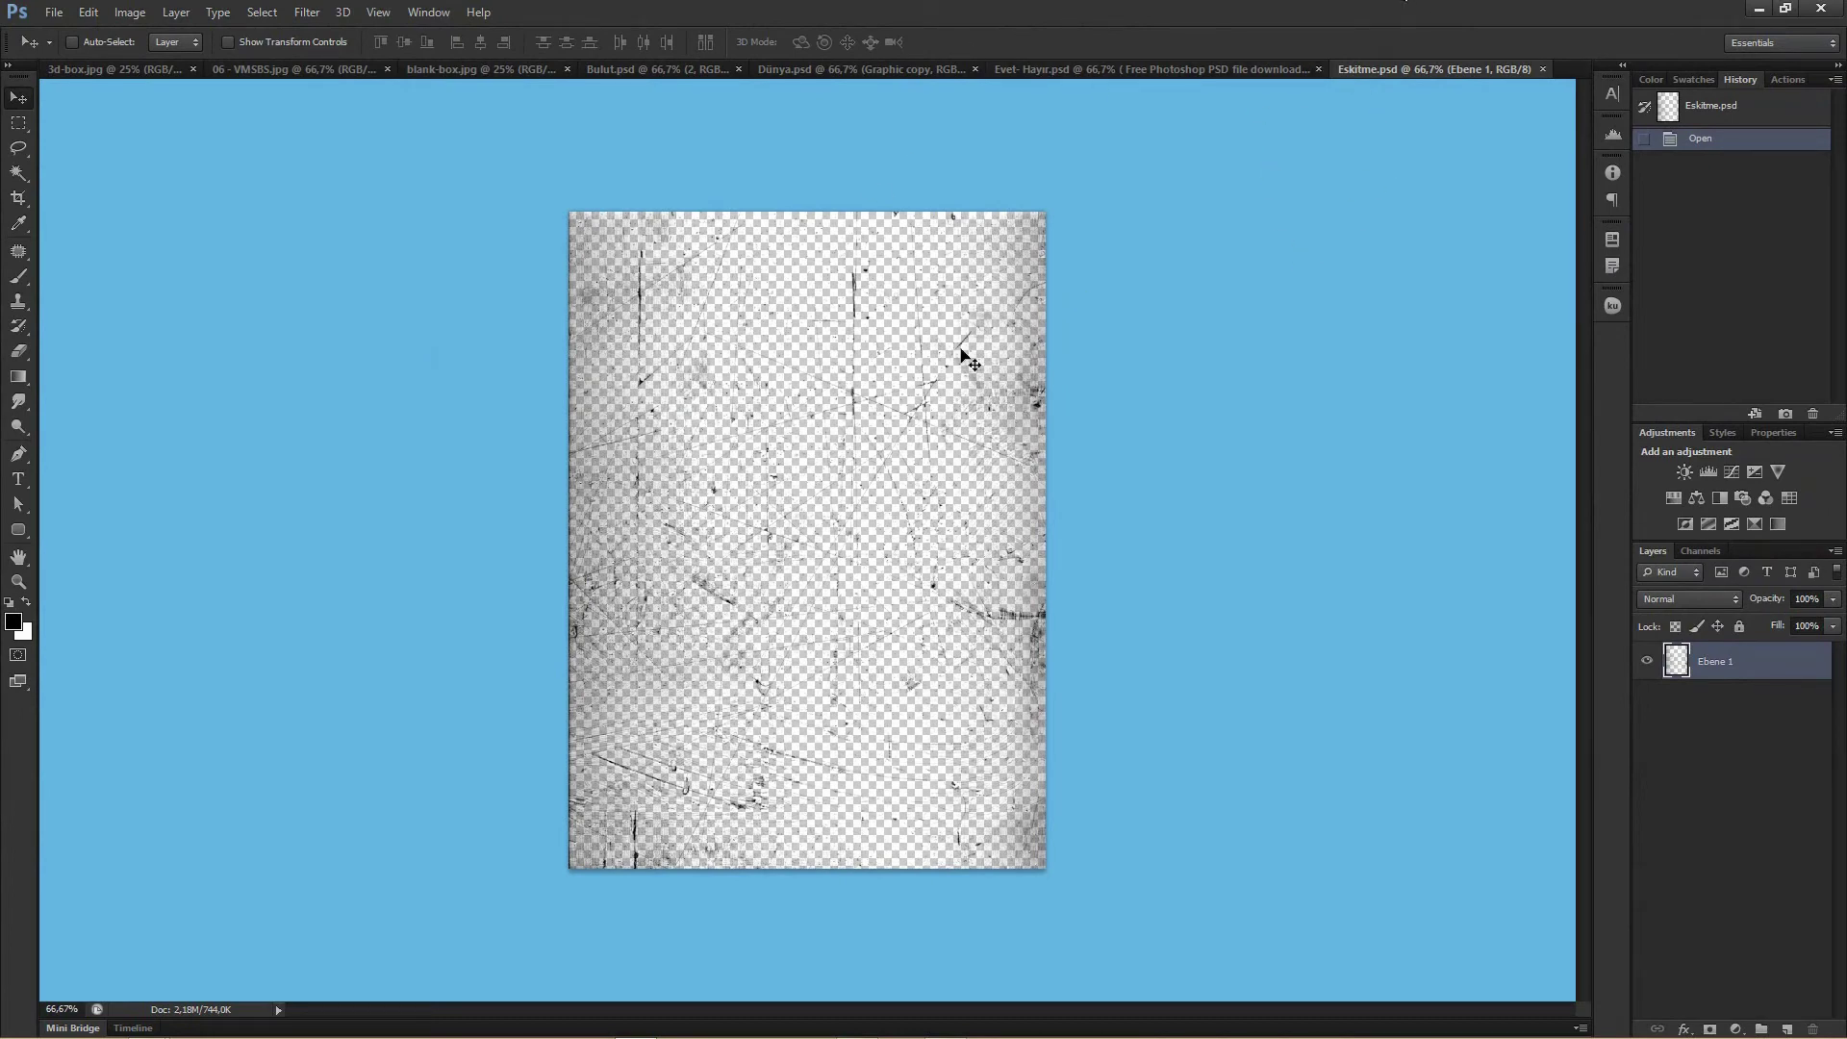
left_click(54, 12)
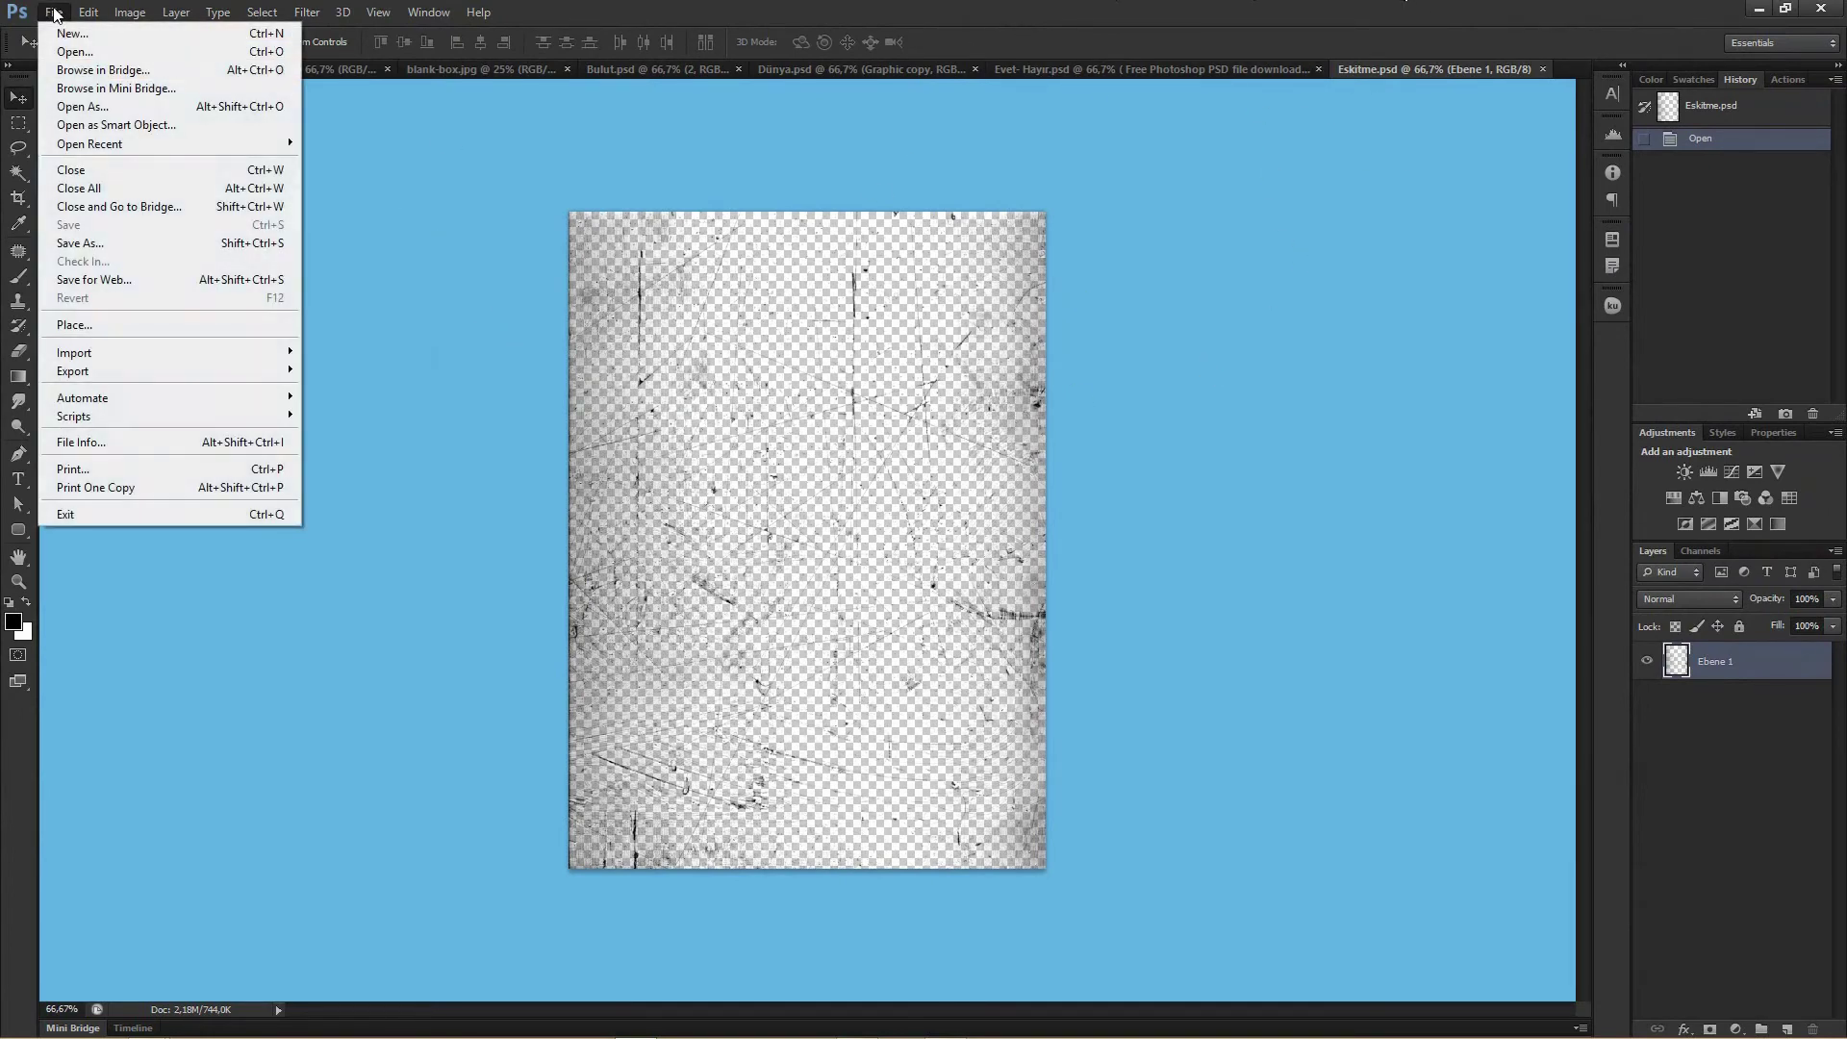
mouse_move(89, 142)
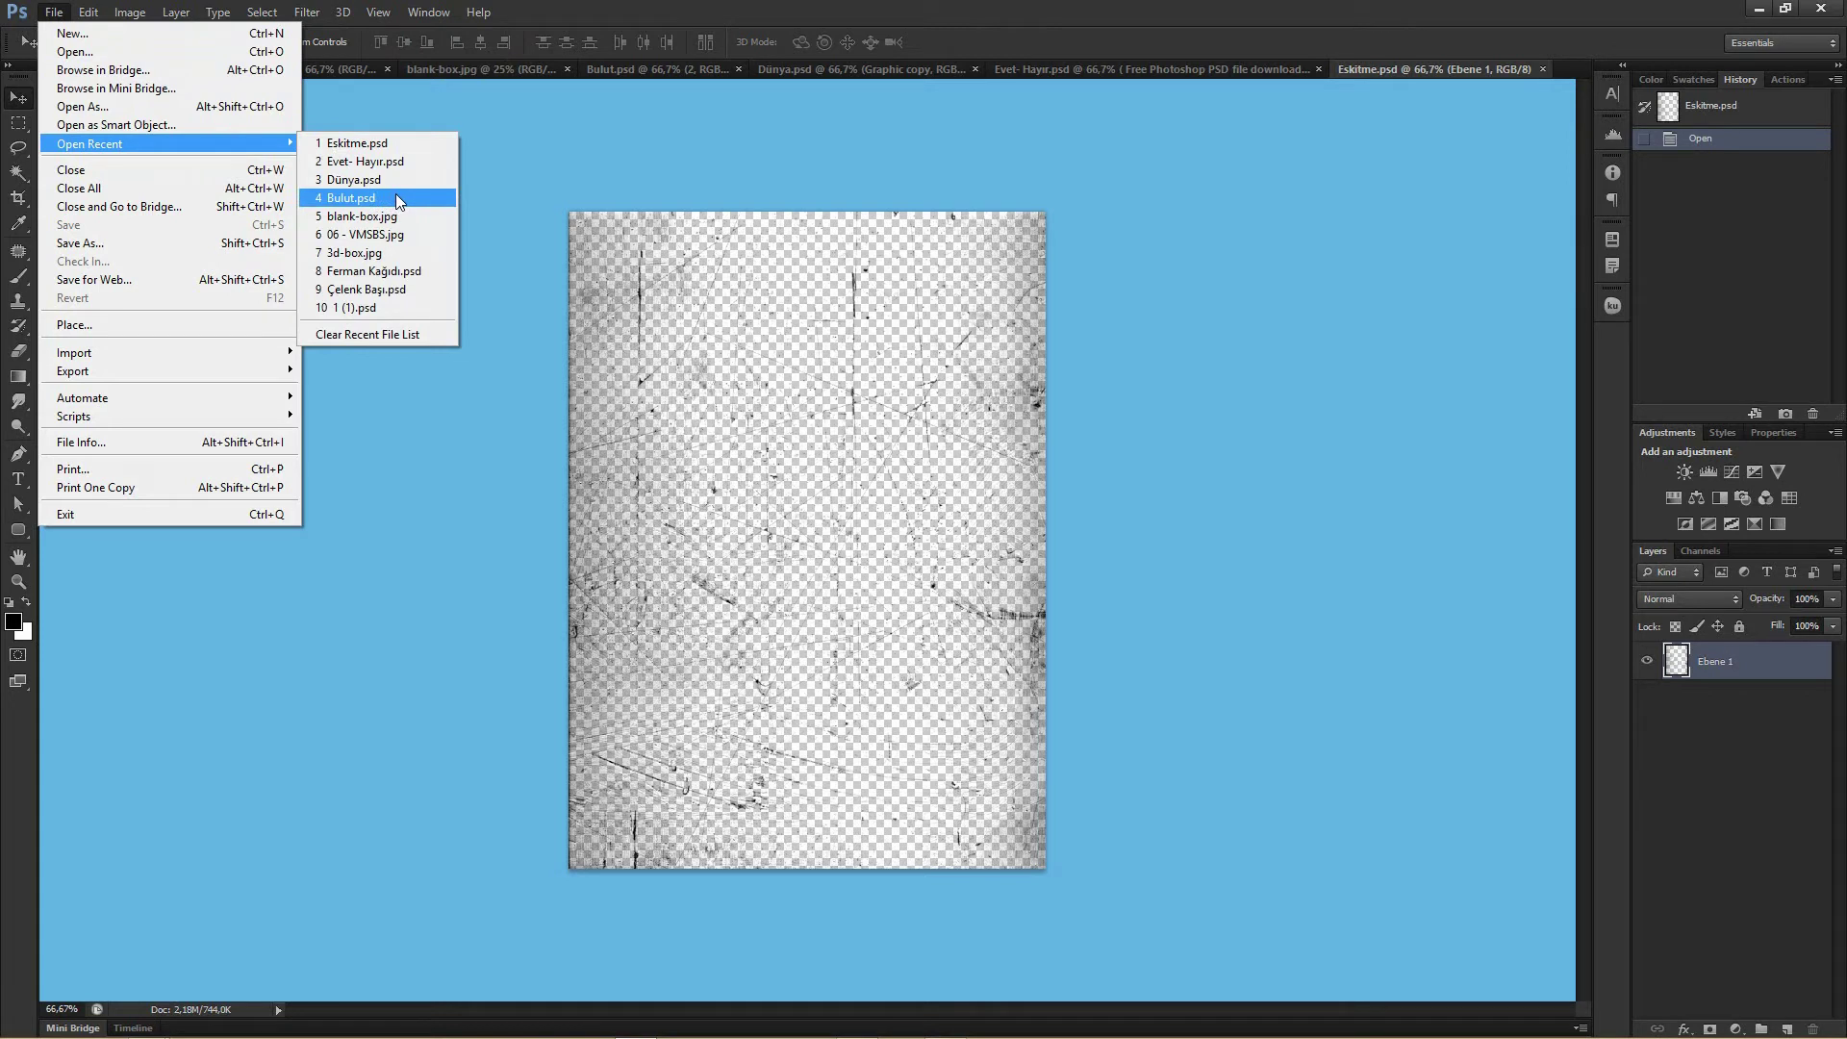
left_click(401, 200)
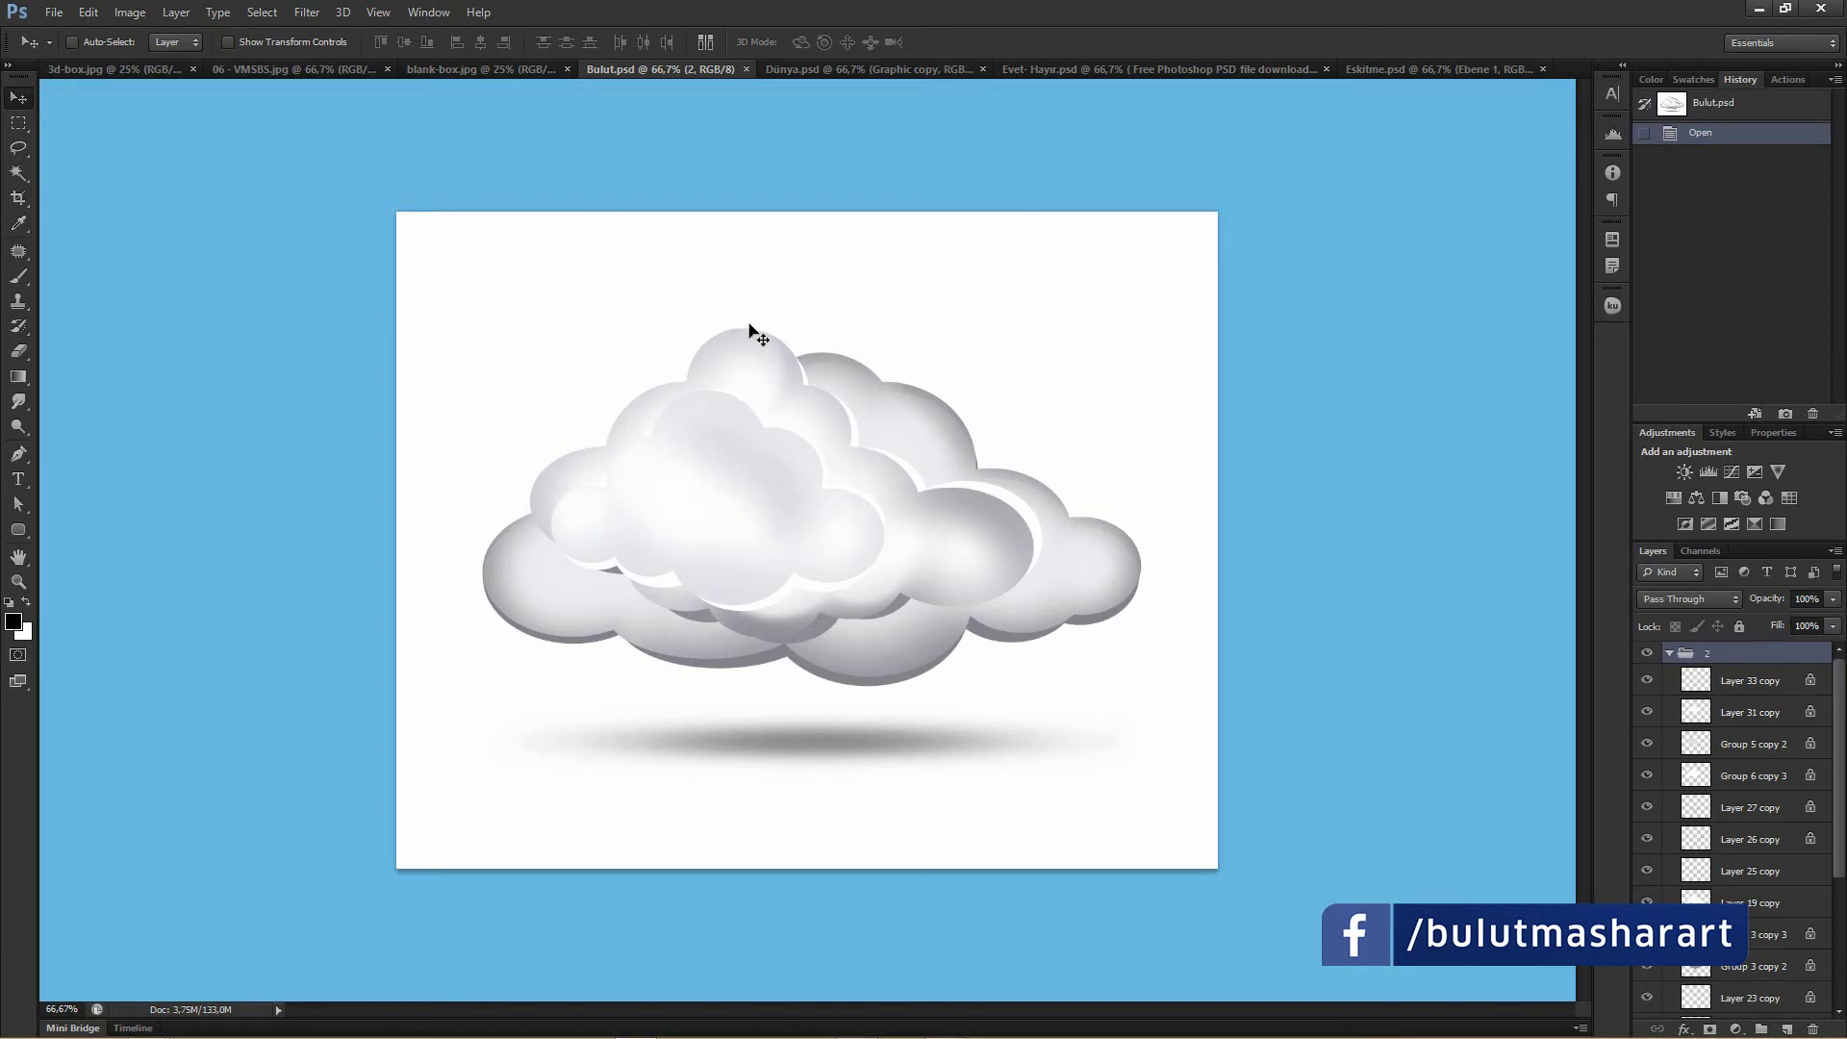
Cycle the open tabs to 3d-box.jpg, briefly showing and collapsing Mini Bridge.
key("ctrl+Tab")
key("ctrl+Tab")
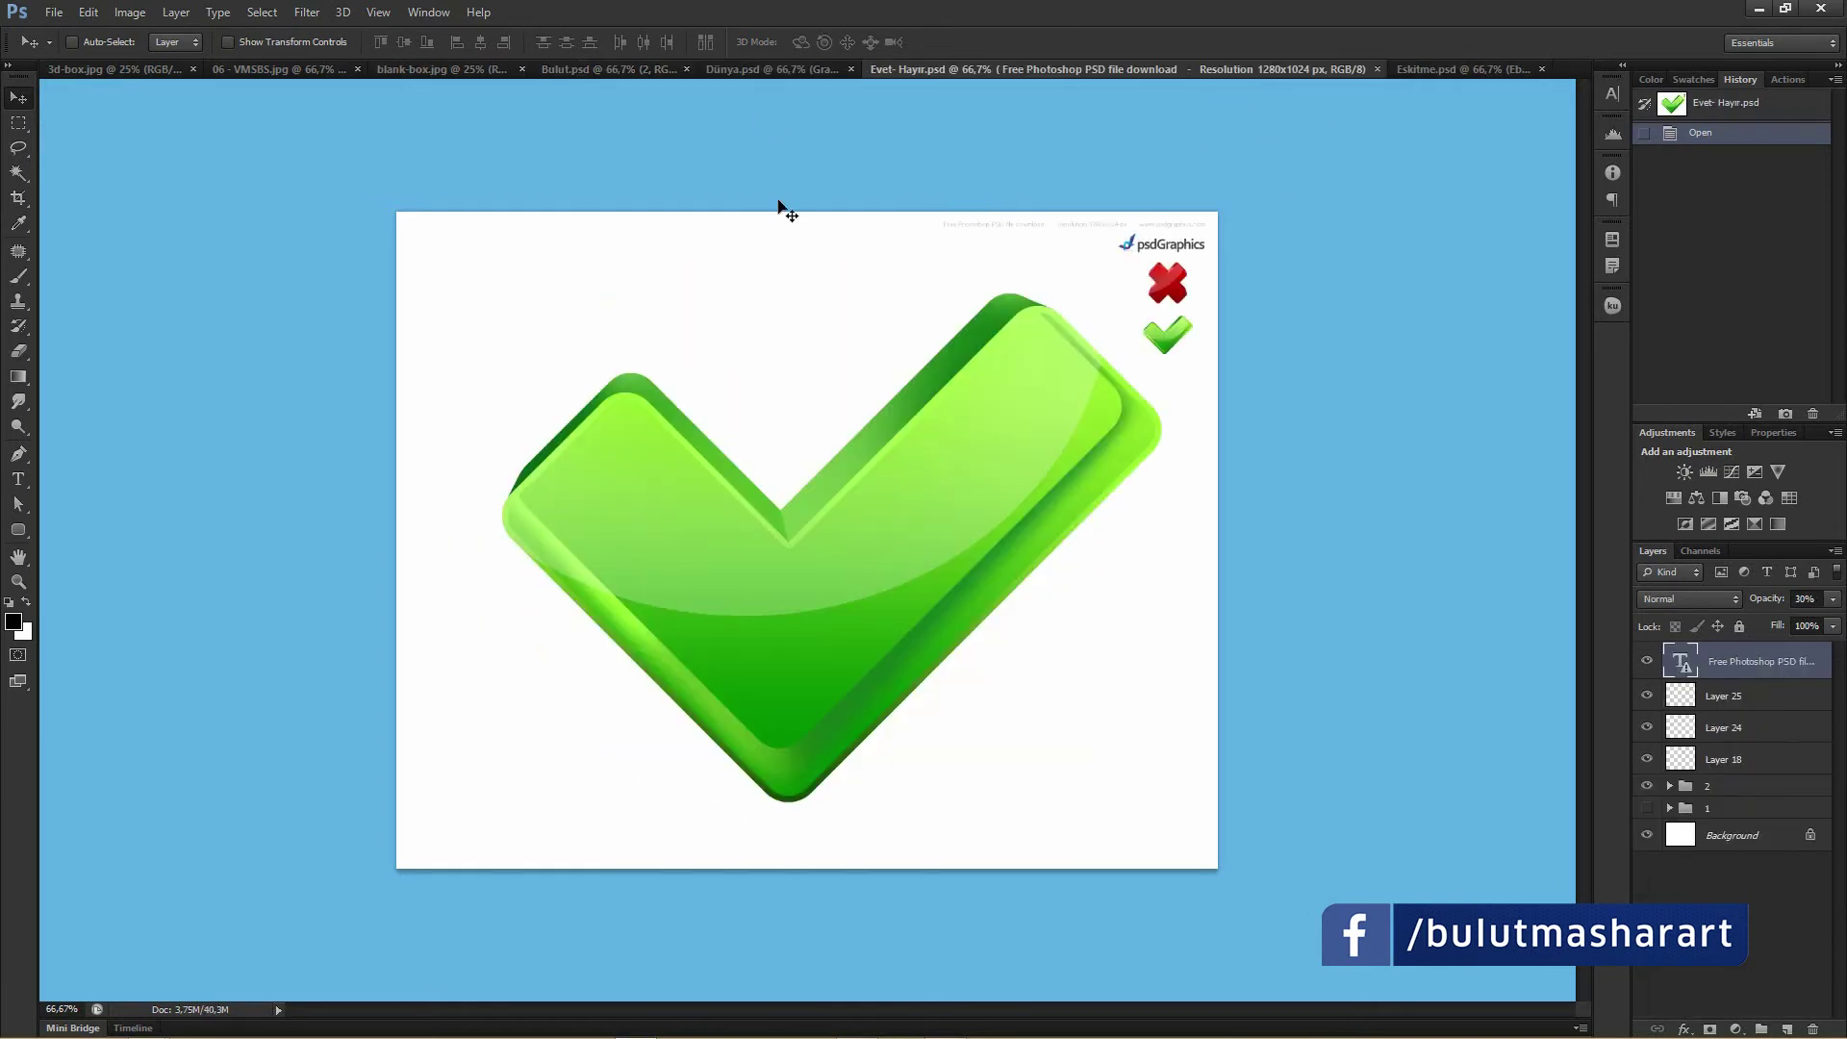
key("ctrl+Tab")
key("ctrl+Tab")
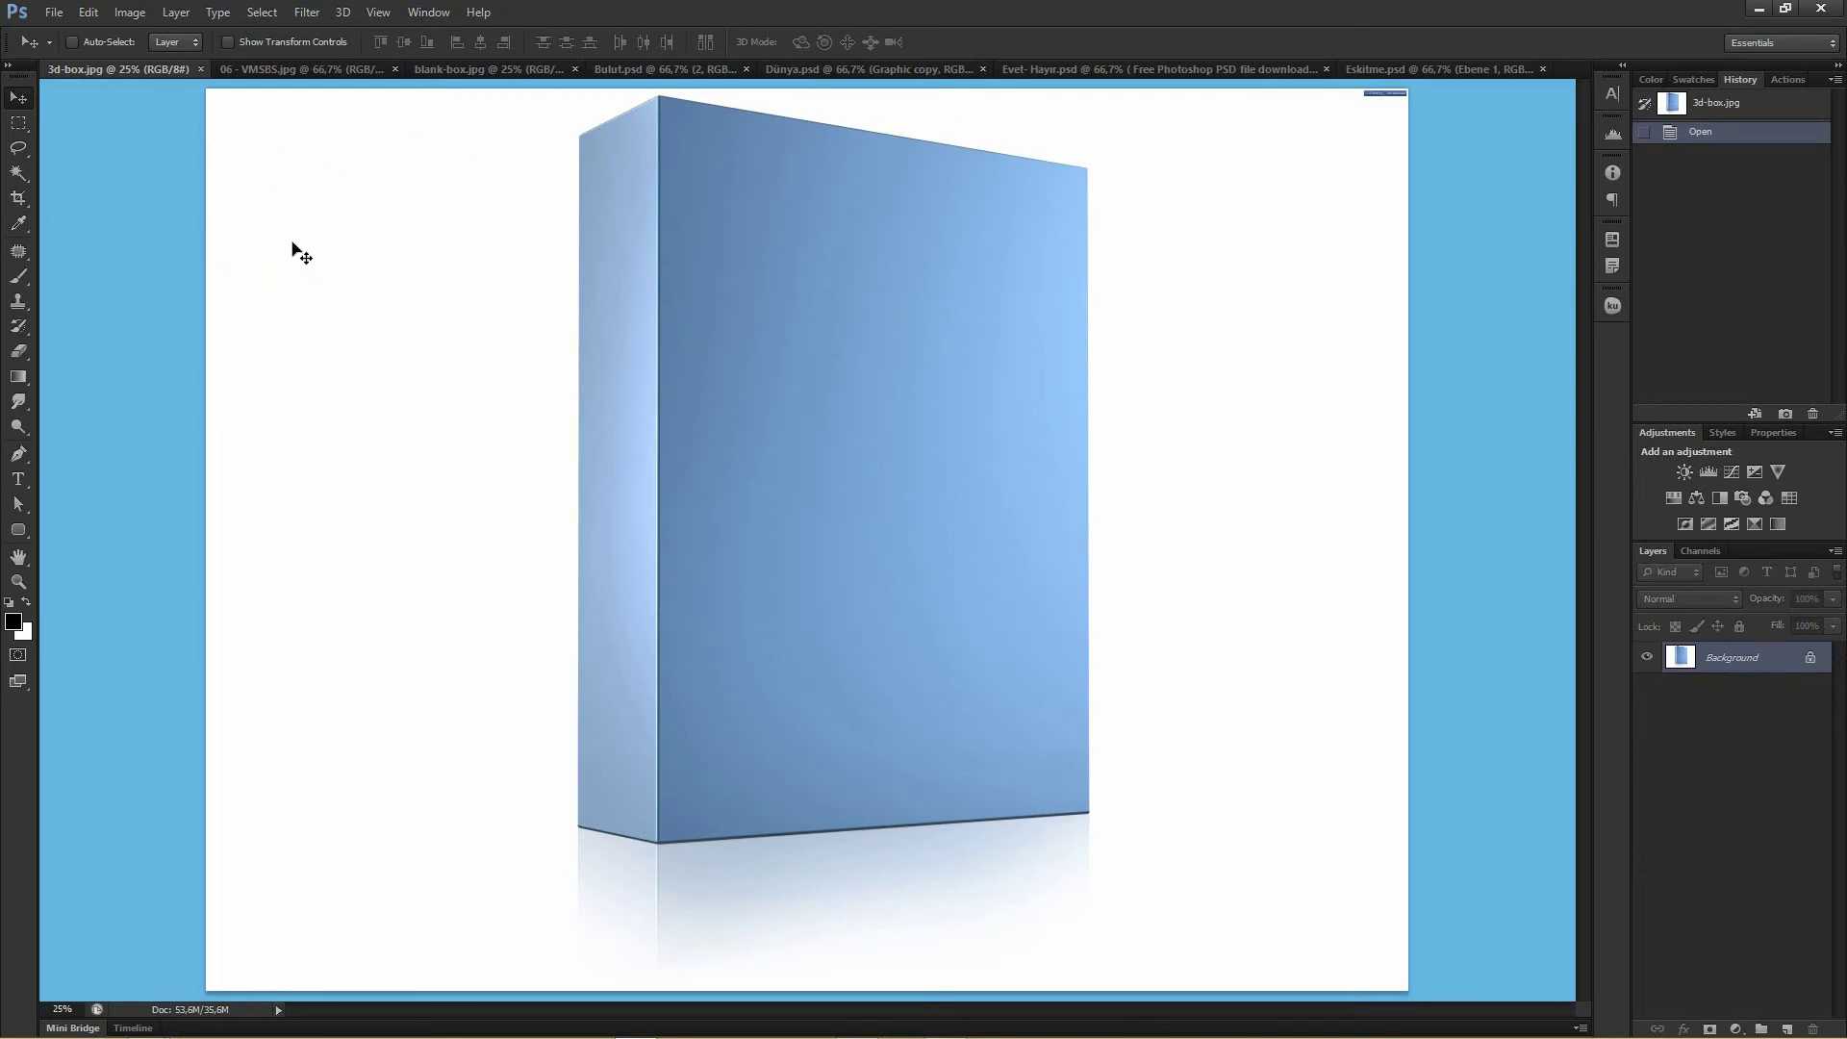
left_click(53, 12)
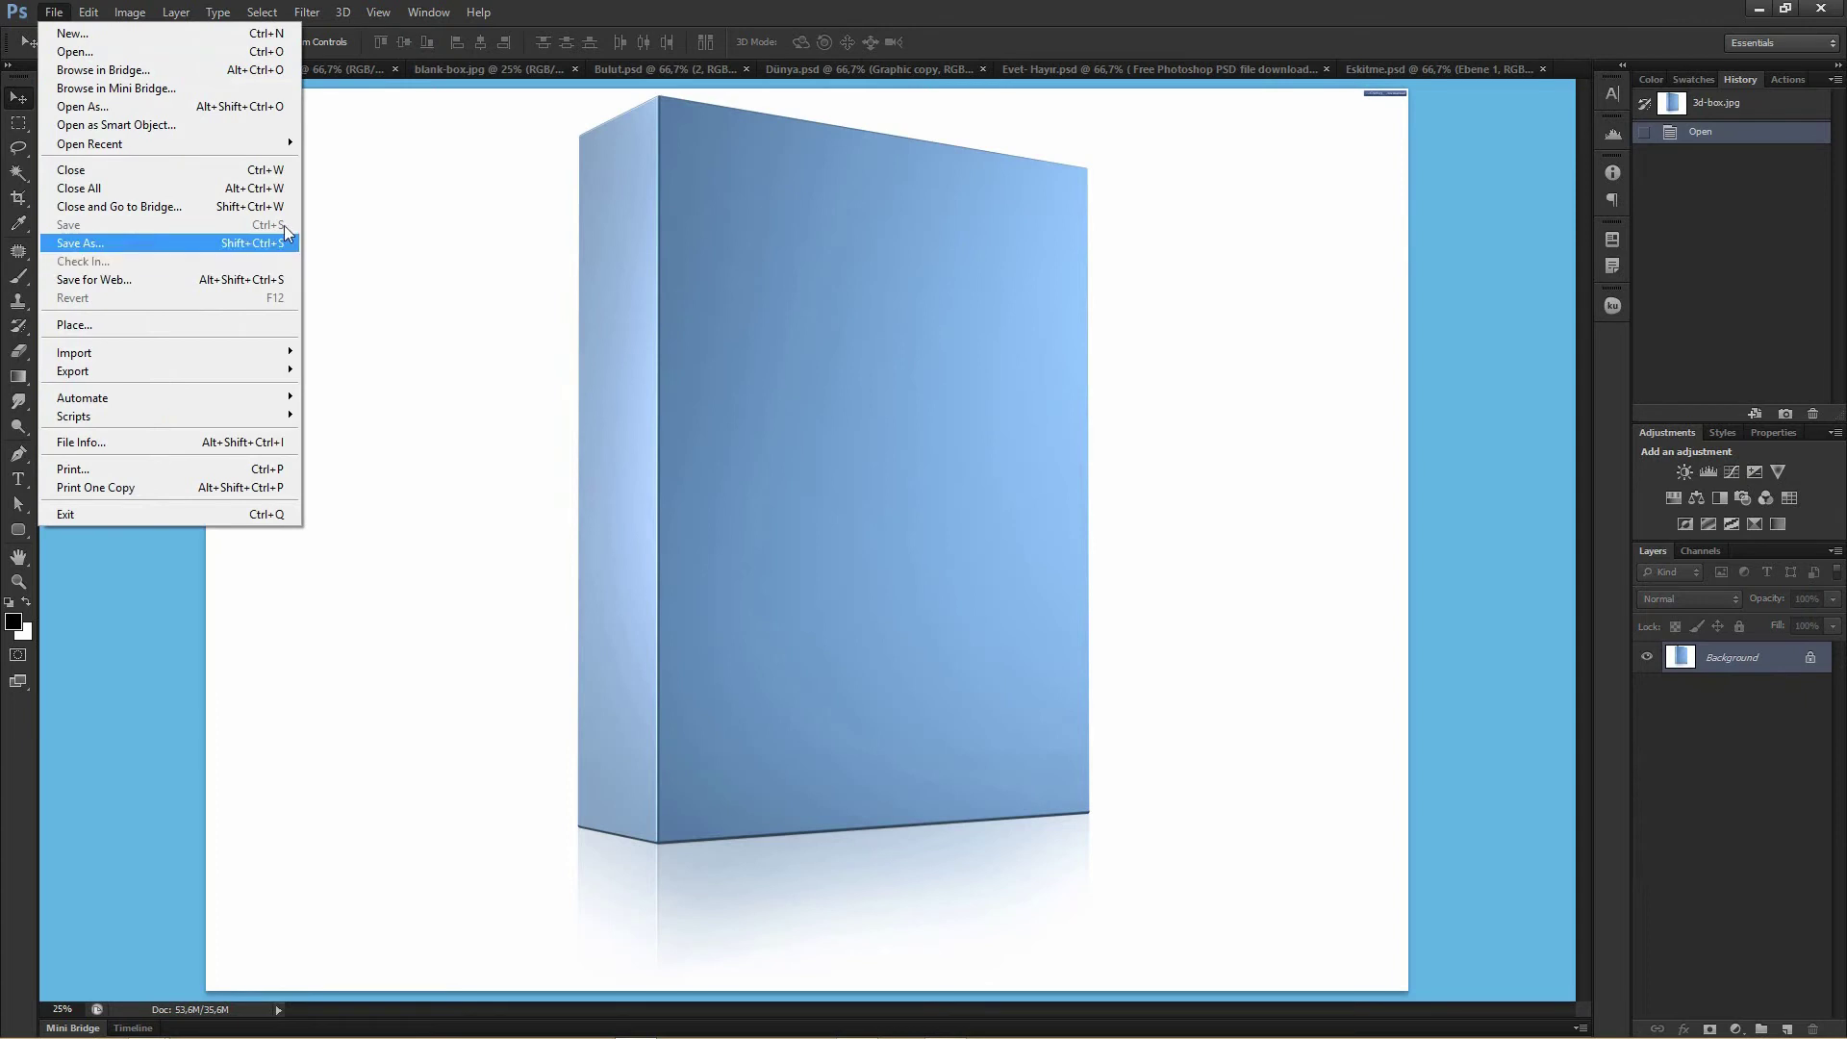
left_click(450, 196)
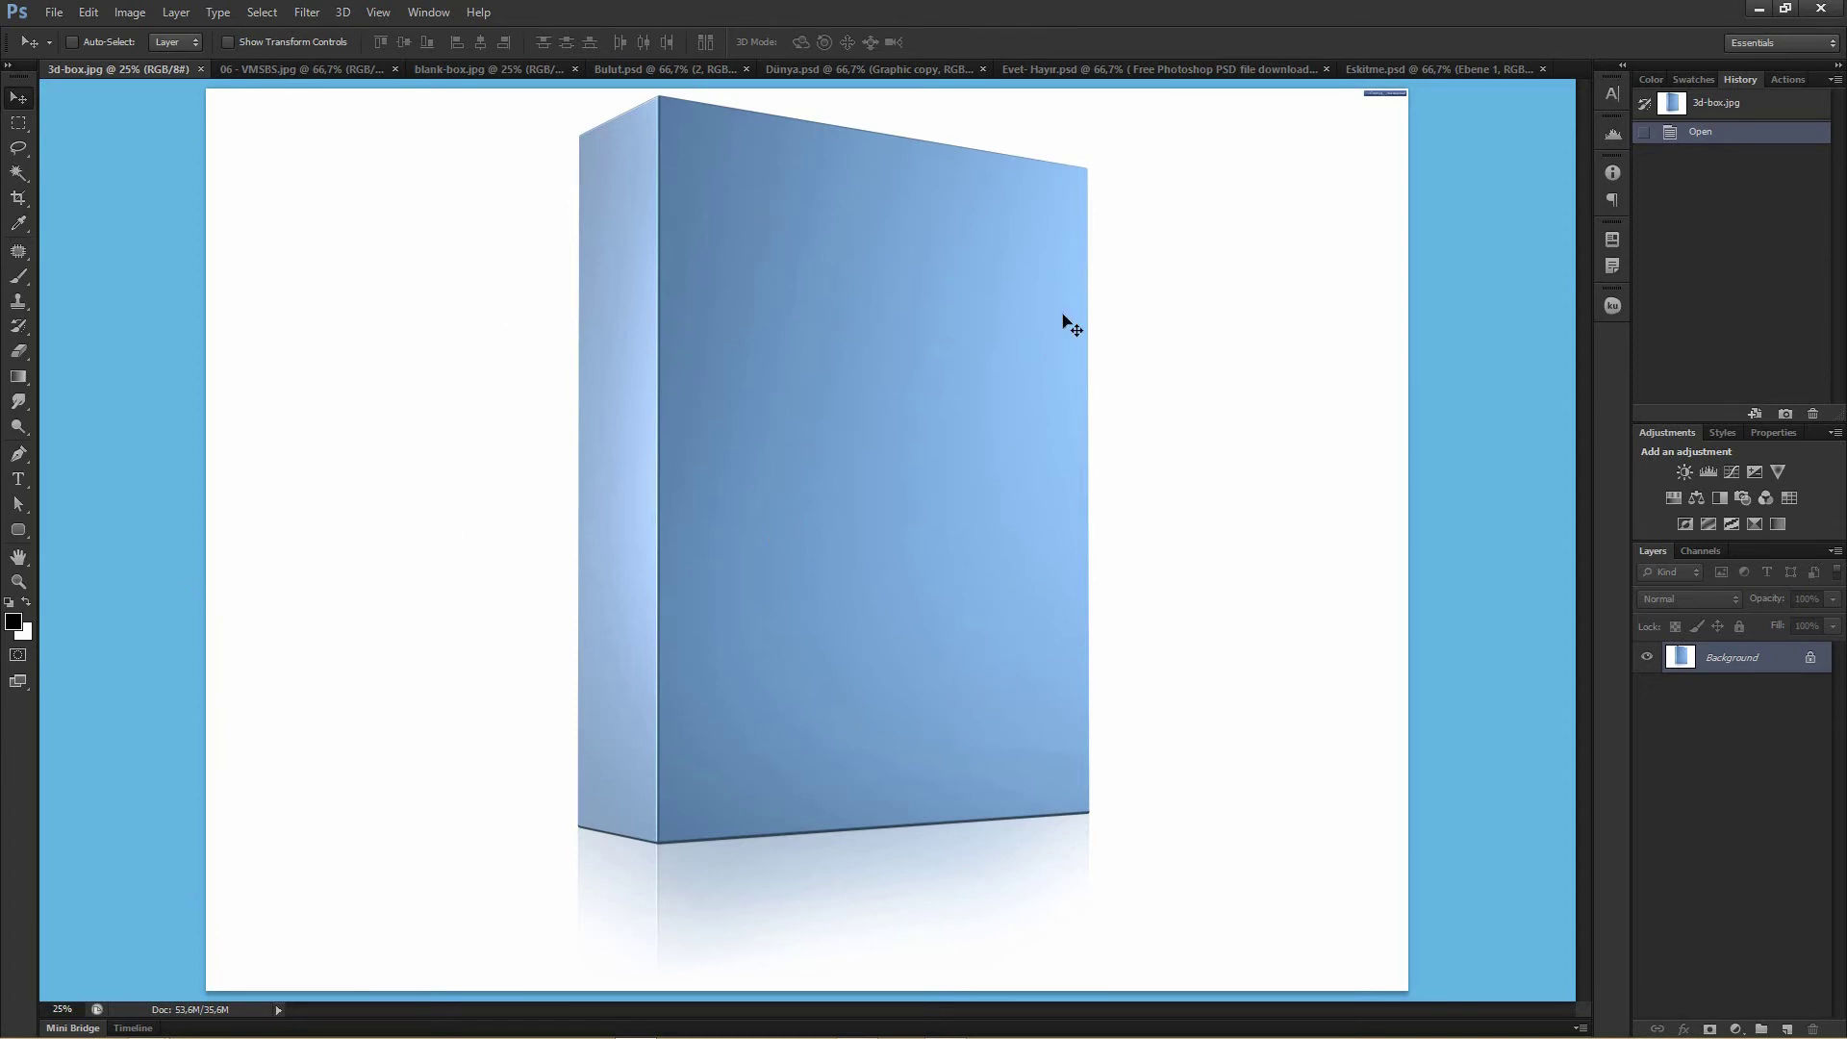
left_click(93, 1027)
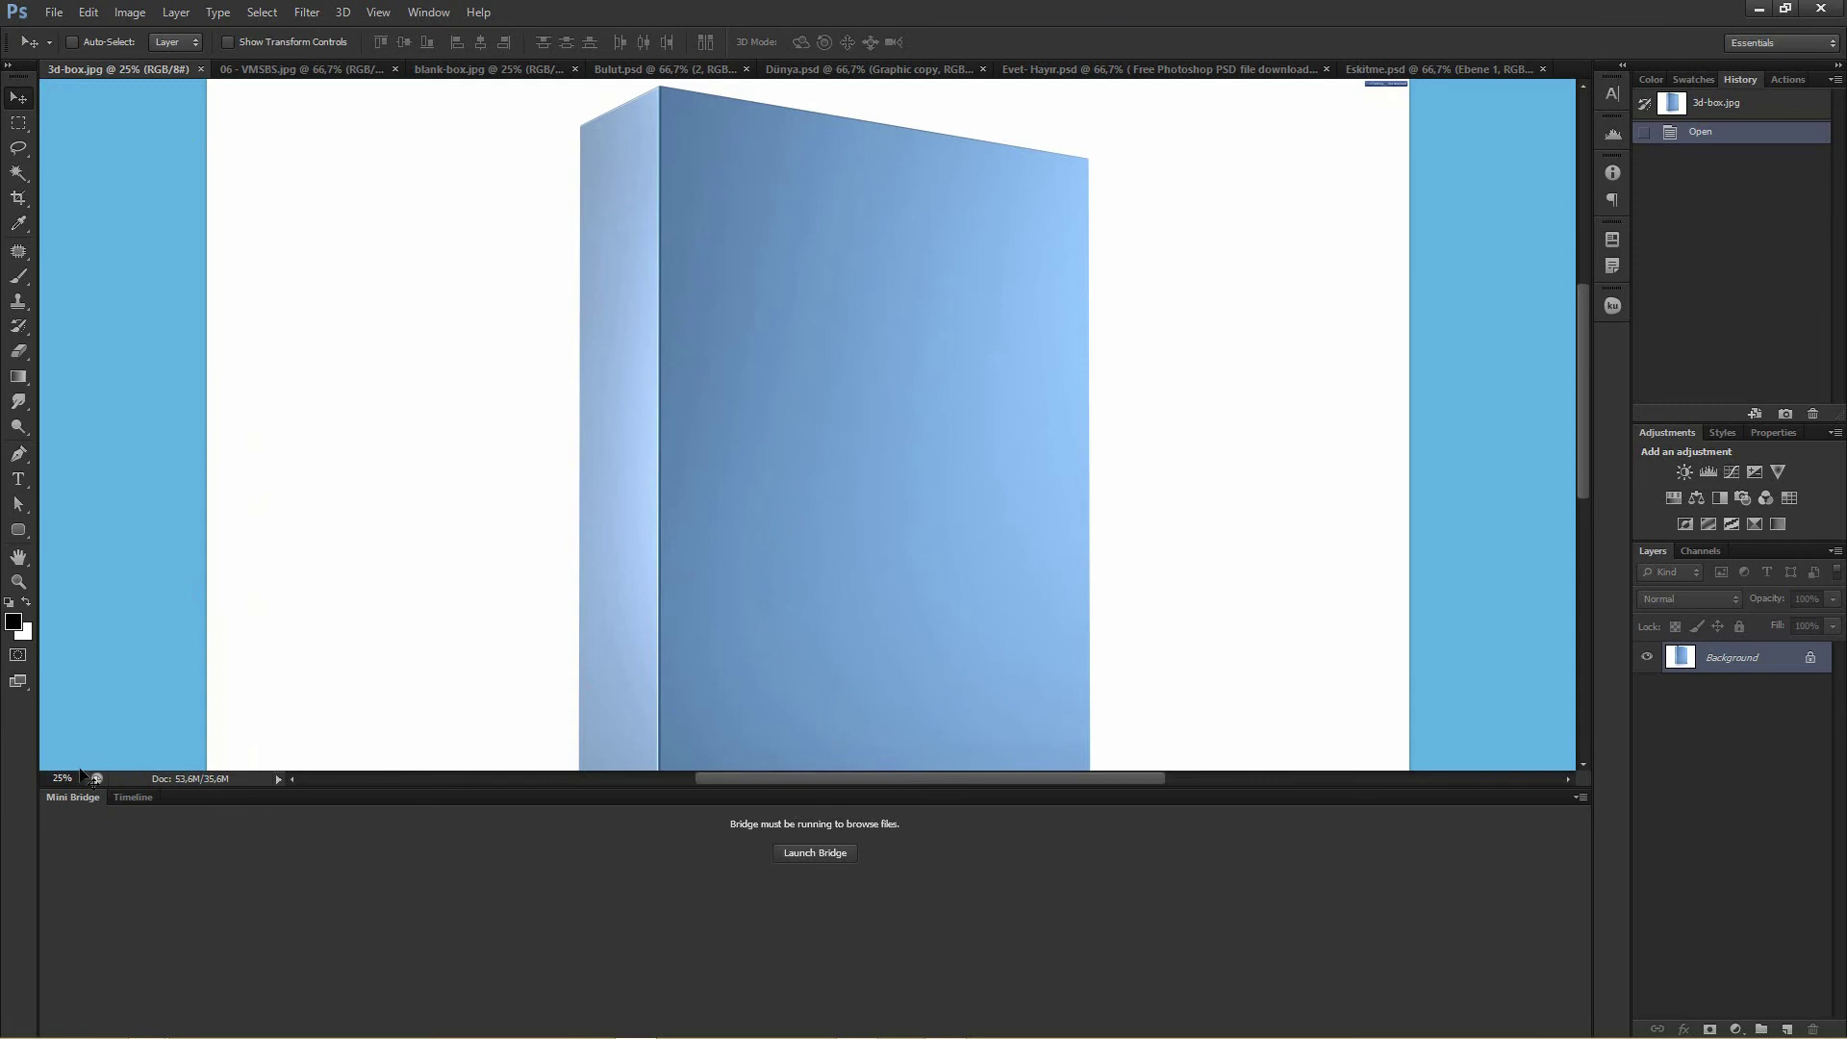
left_click(73, 798)
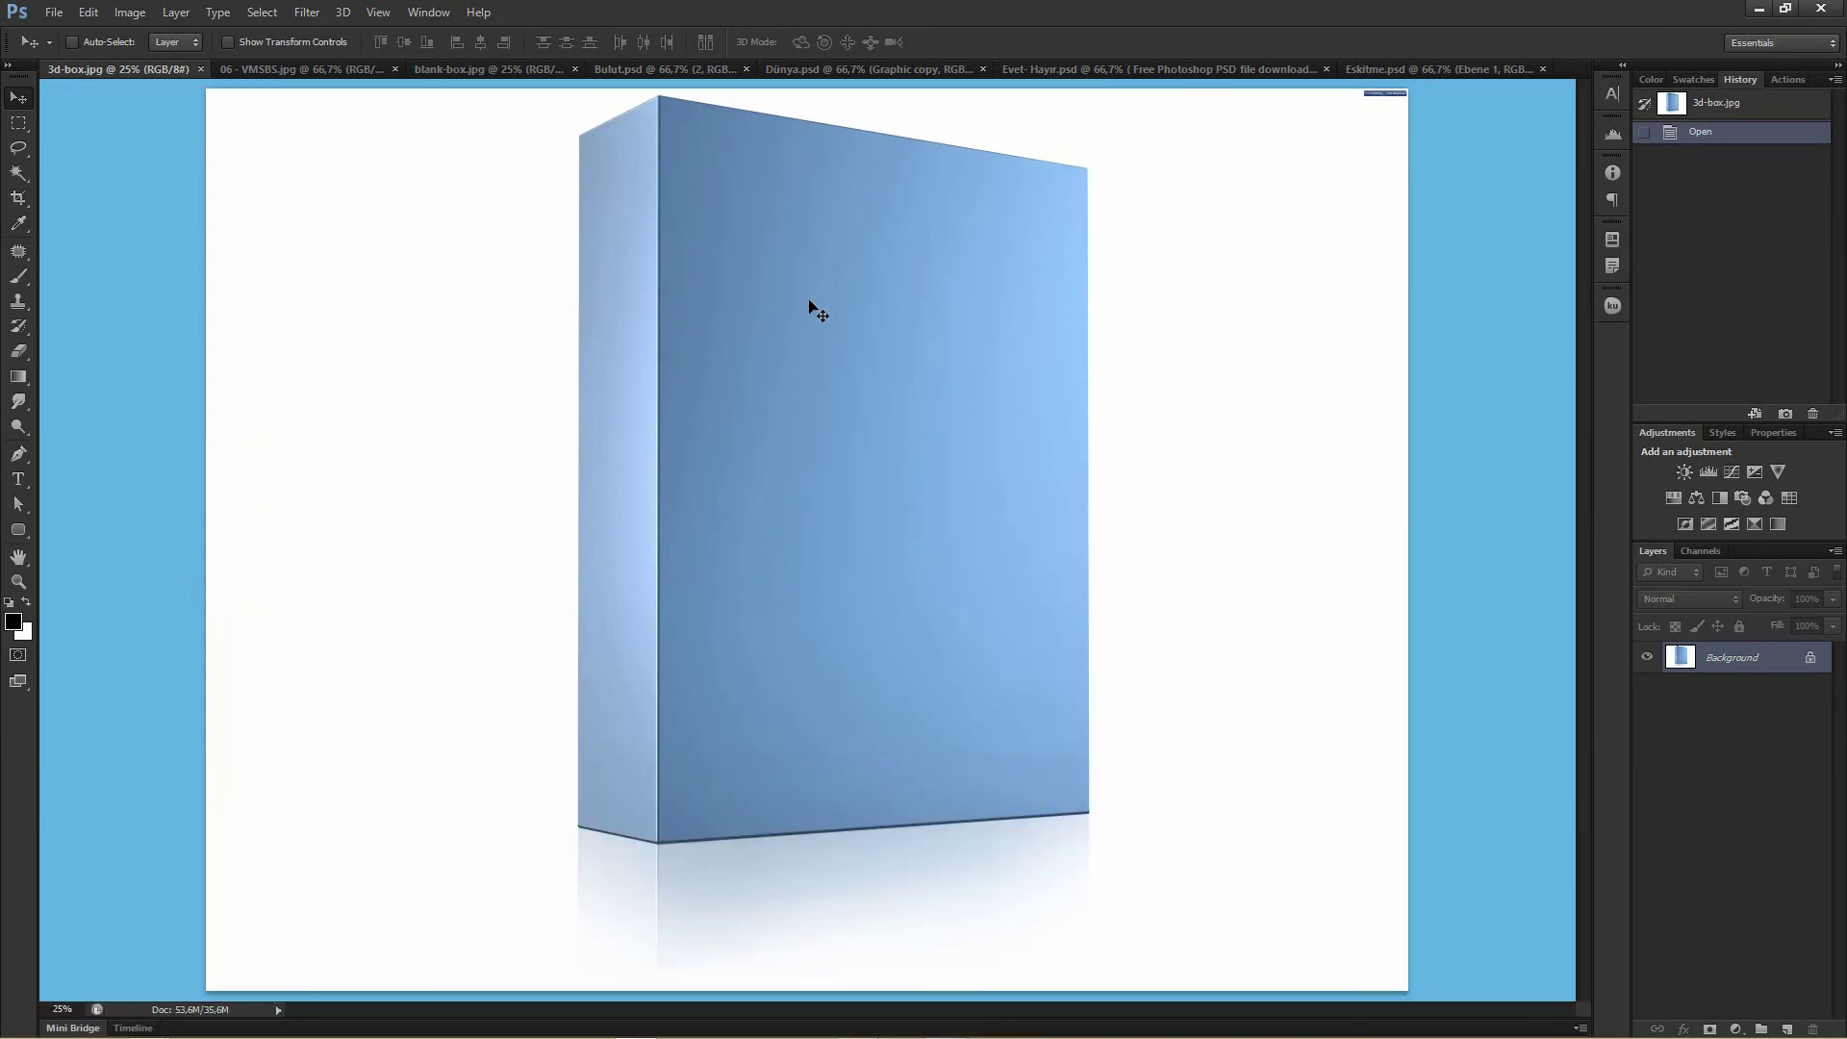
left_click(41, 14)
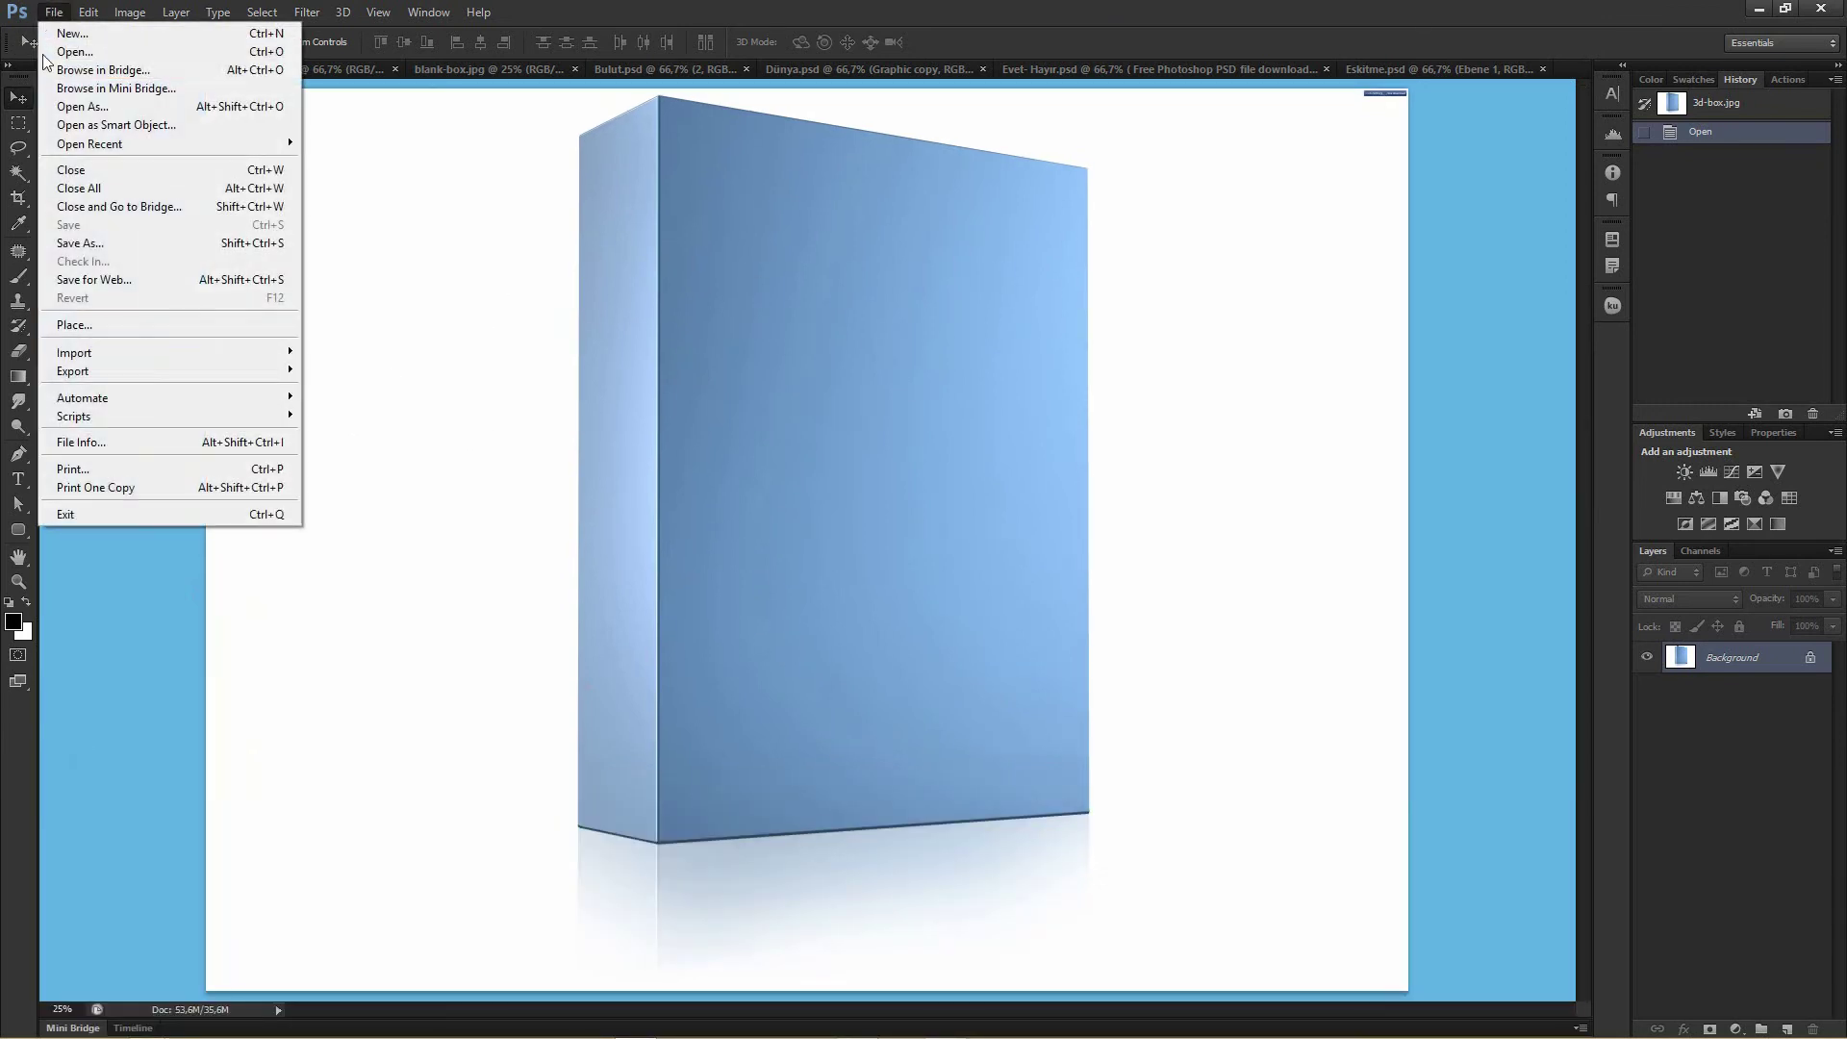
Place Dünya.psd's globe emblem onto 3d-box.jpg and commit it as the Dünya layer.
left_click(29, 13)
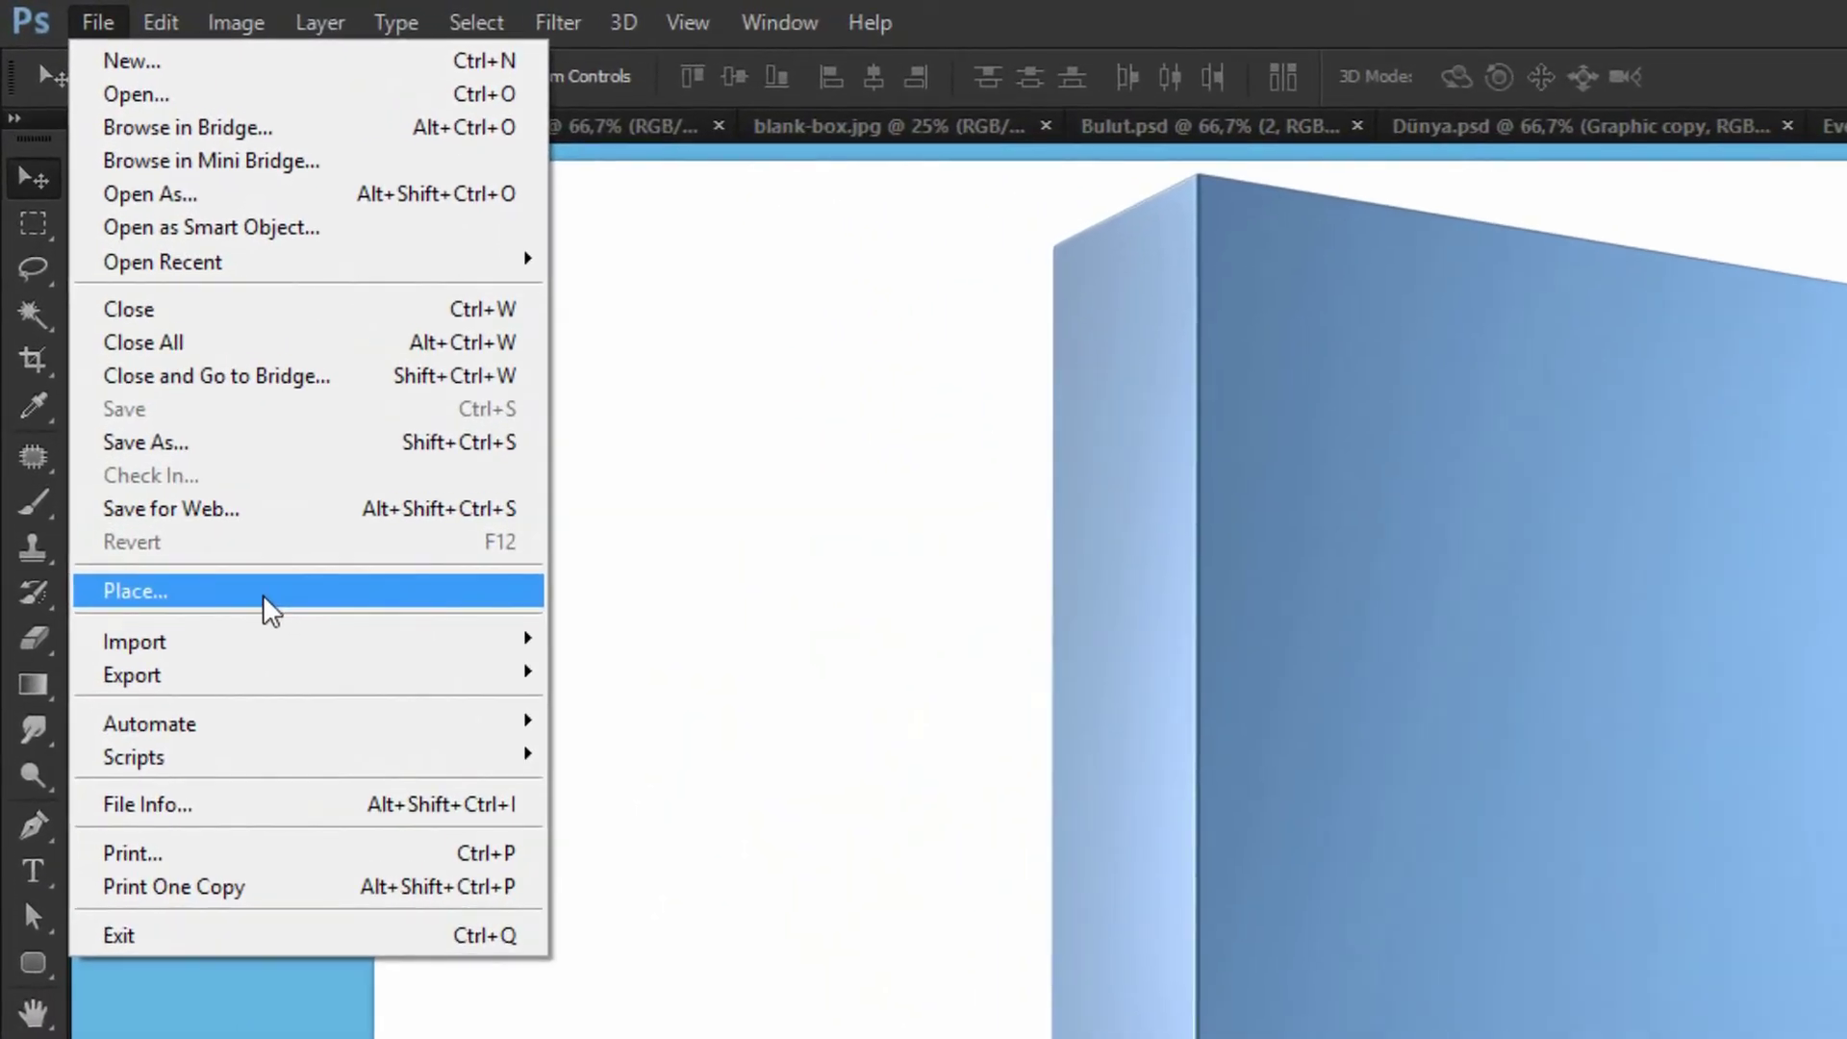
left_click(209, 317)
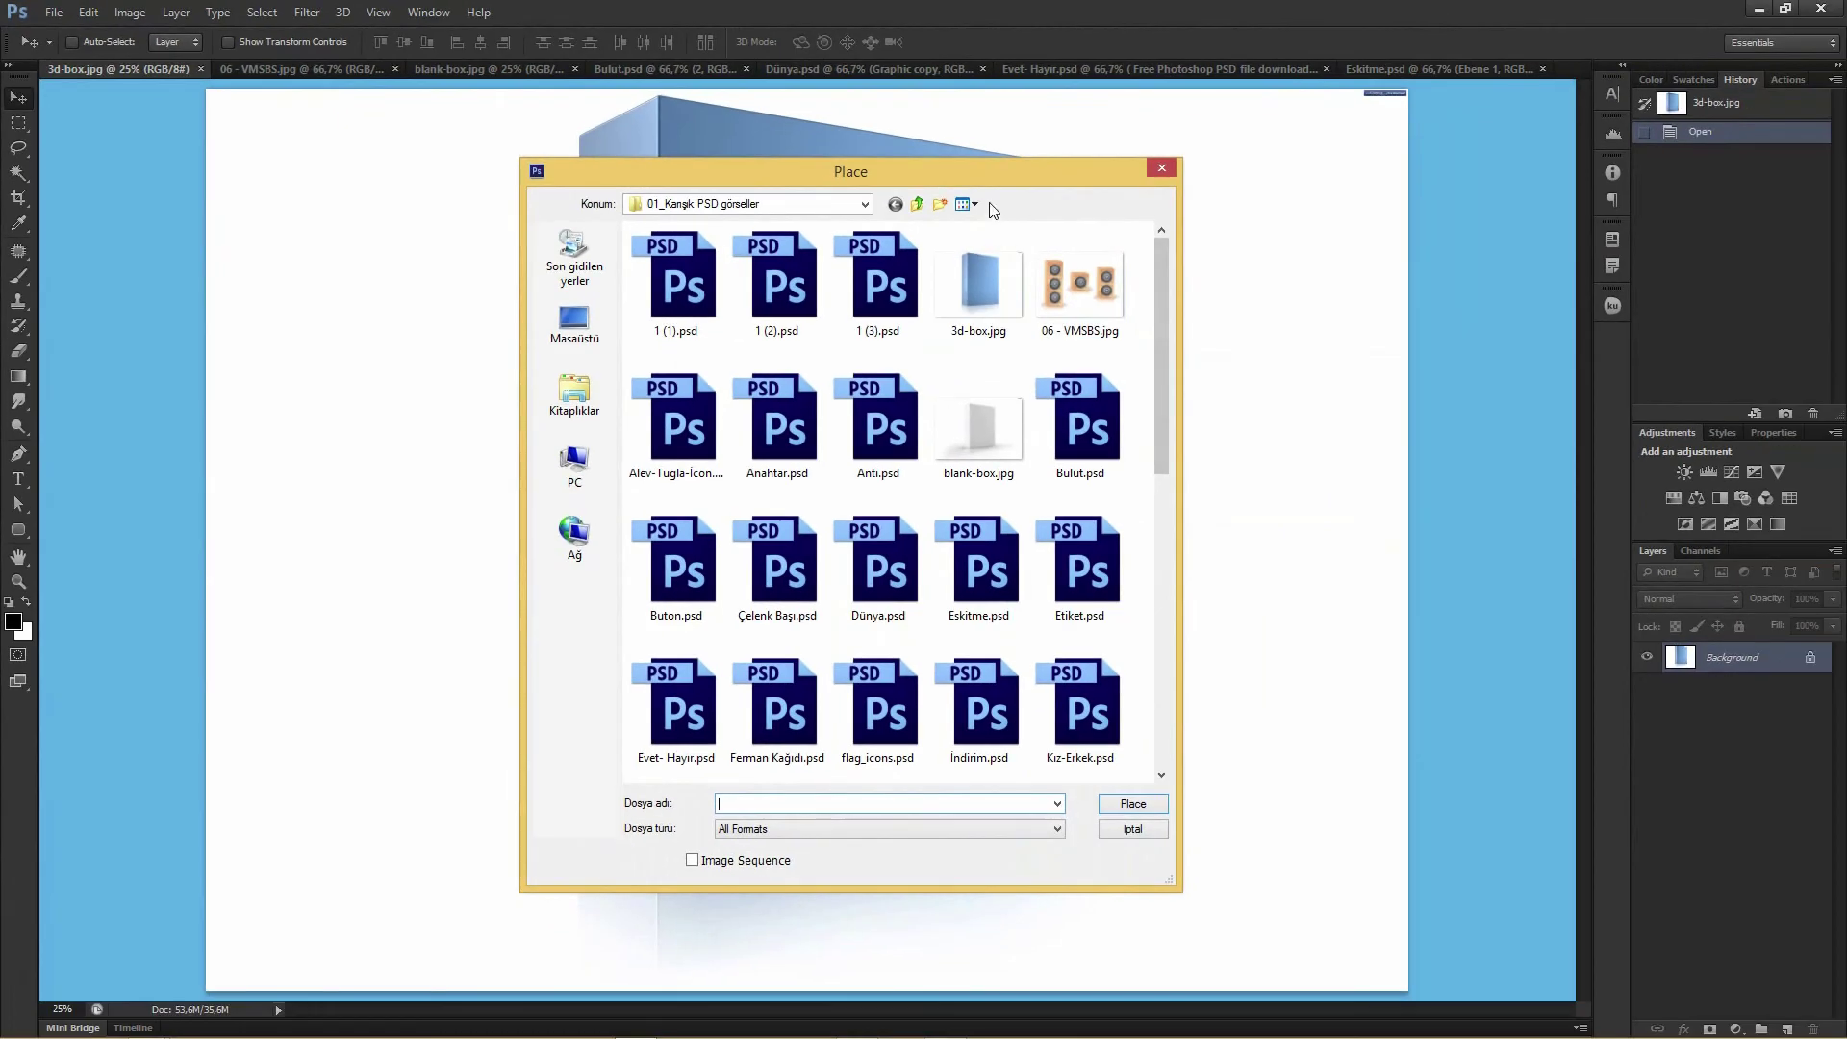
left_click_drag(957, 189, 1339, 229)
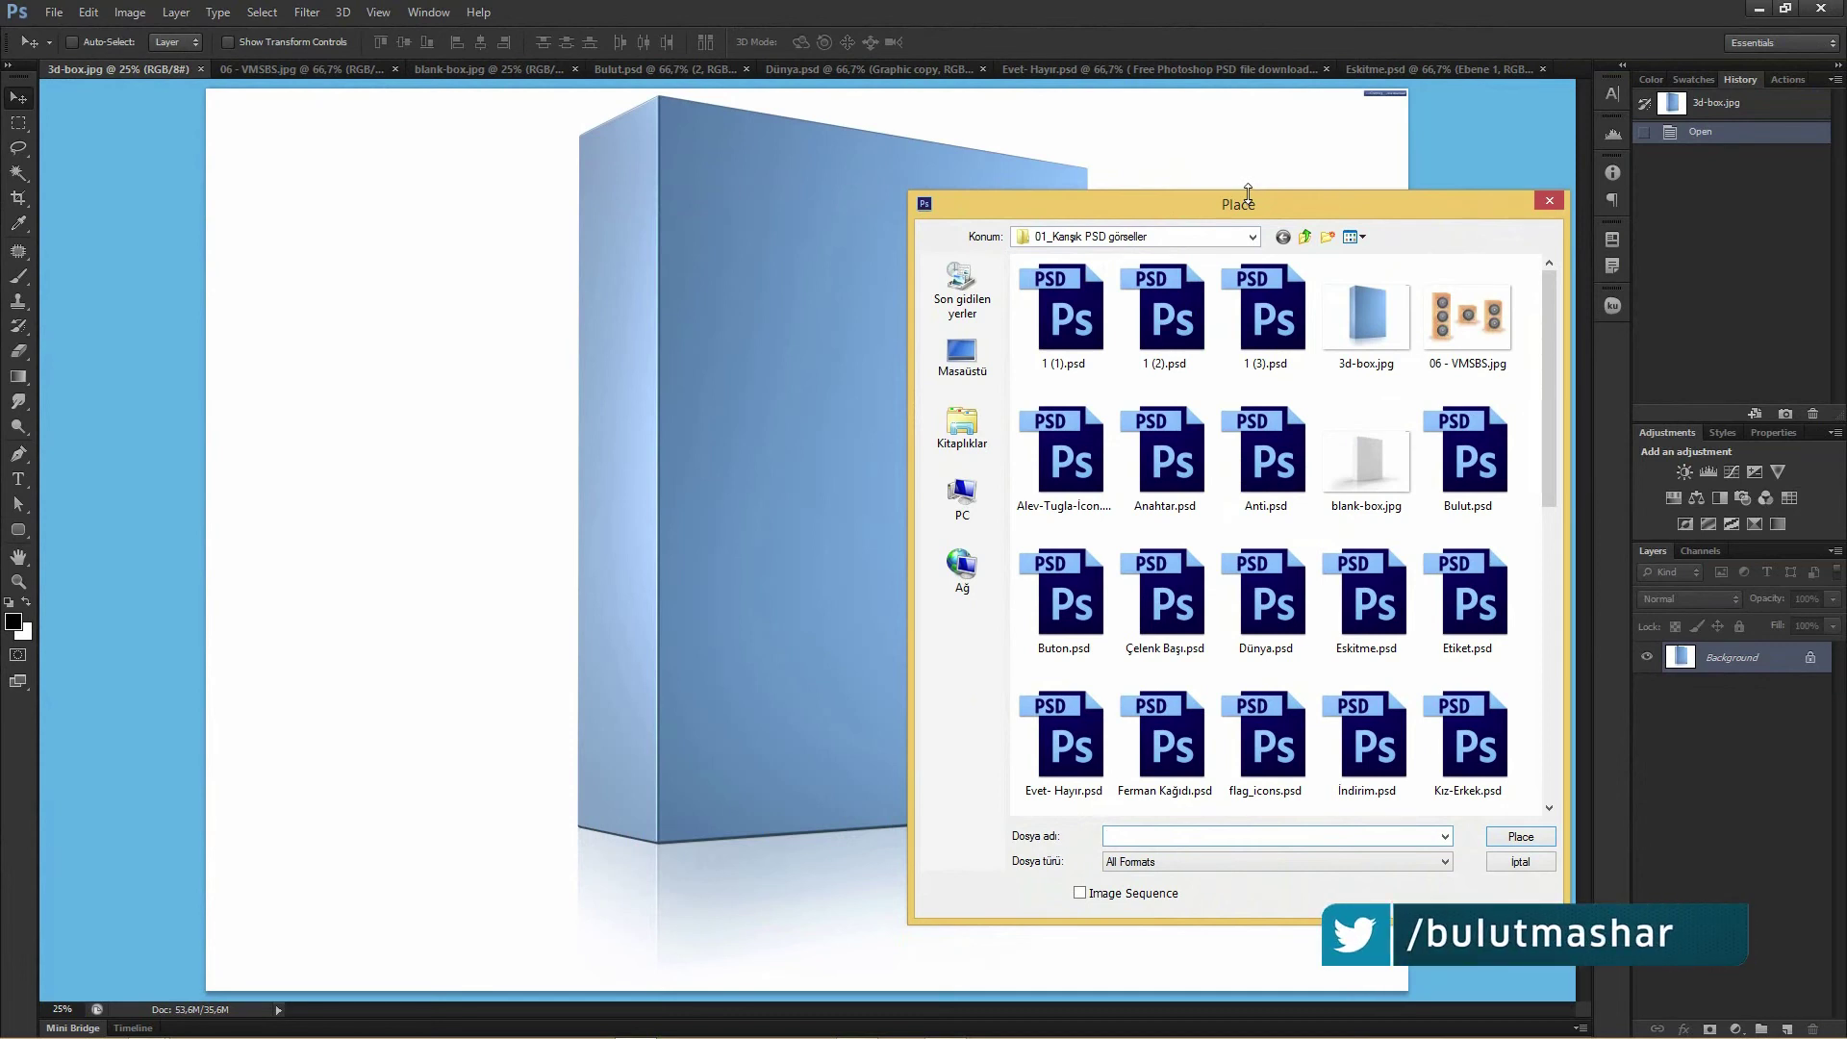
left_click(1265, 596)
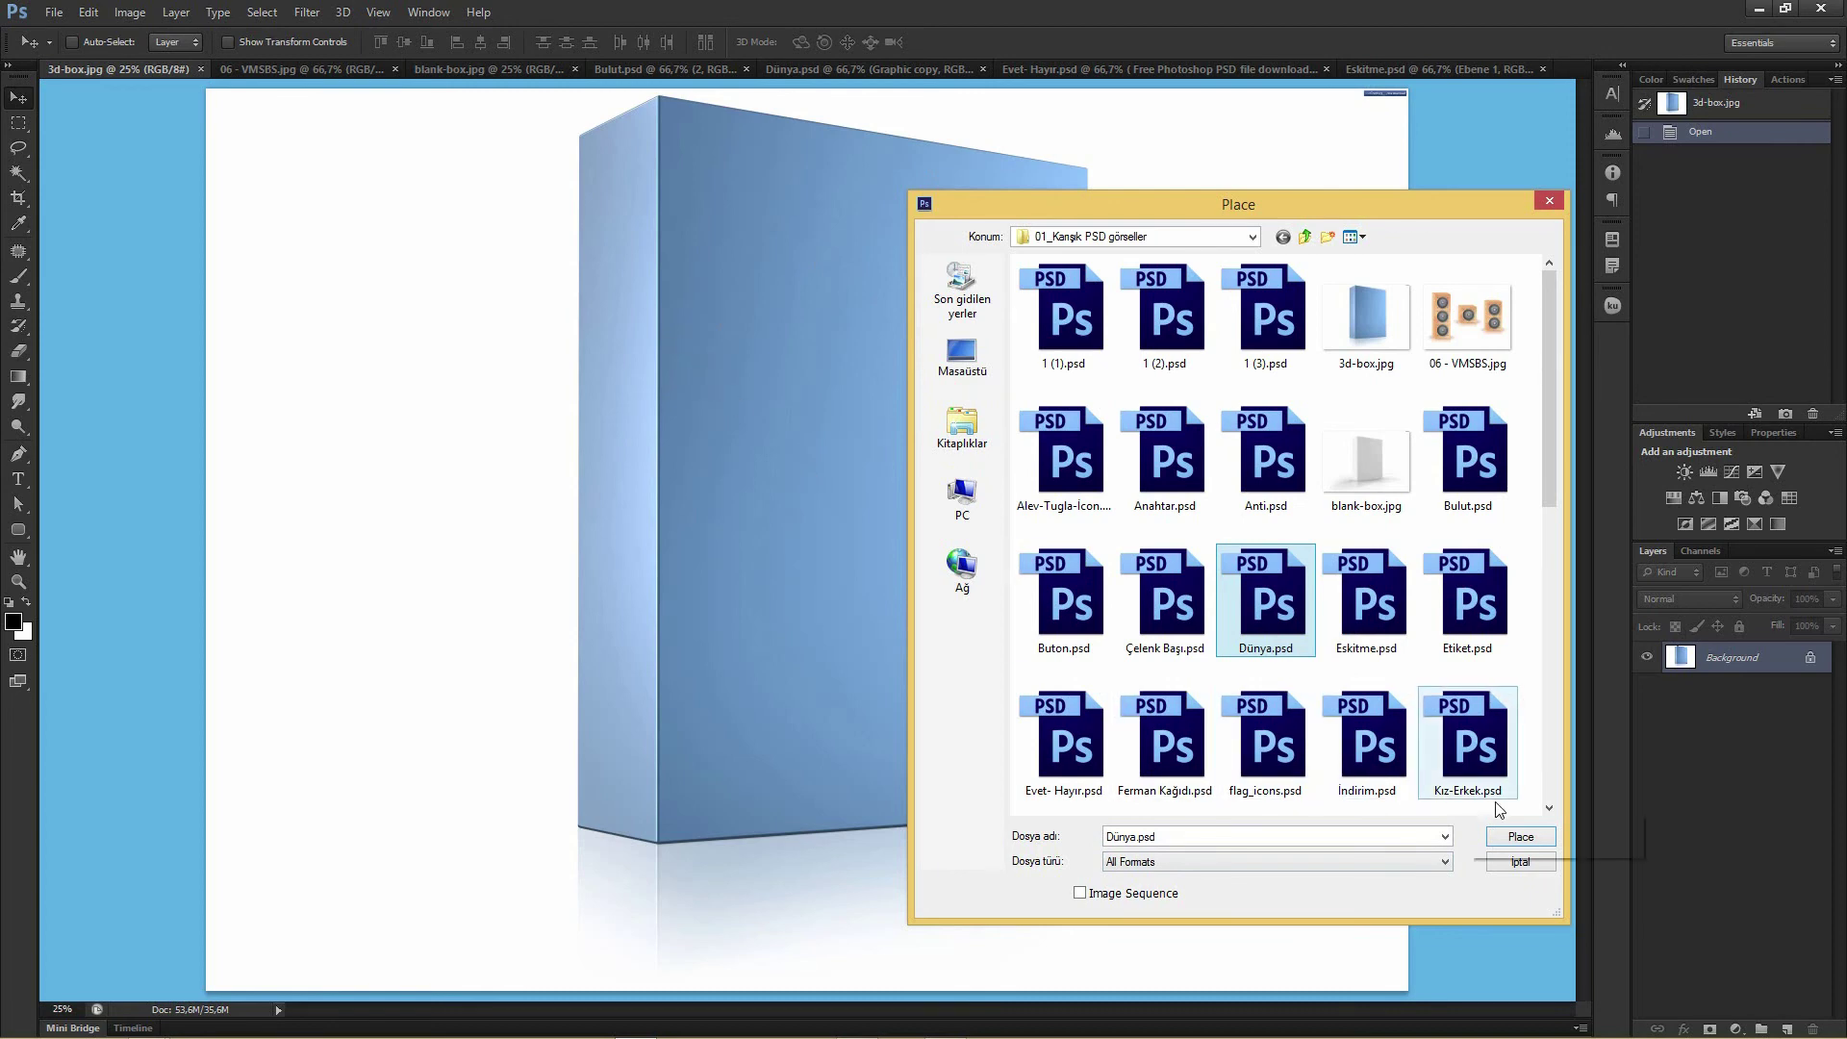
left_click(1539, 839)
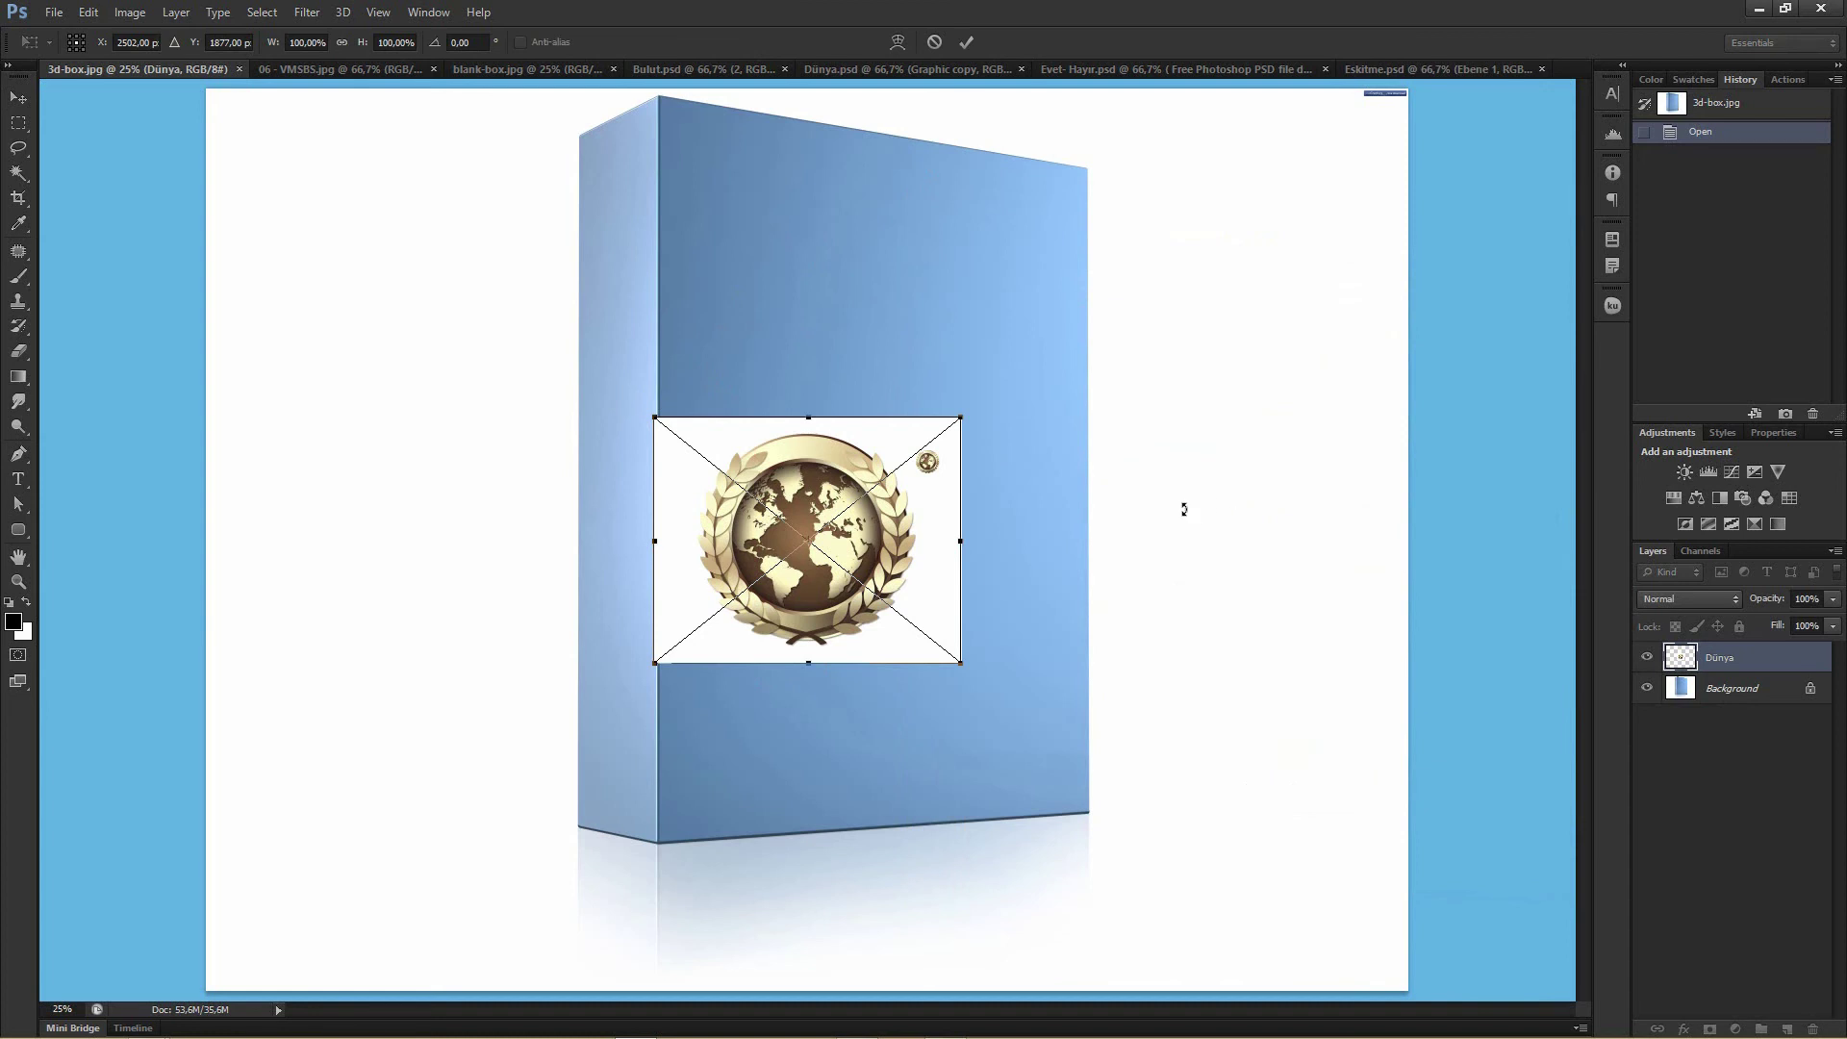
key("Return")
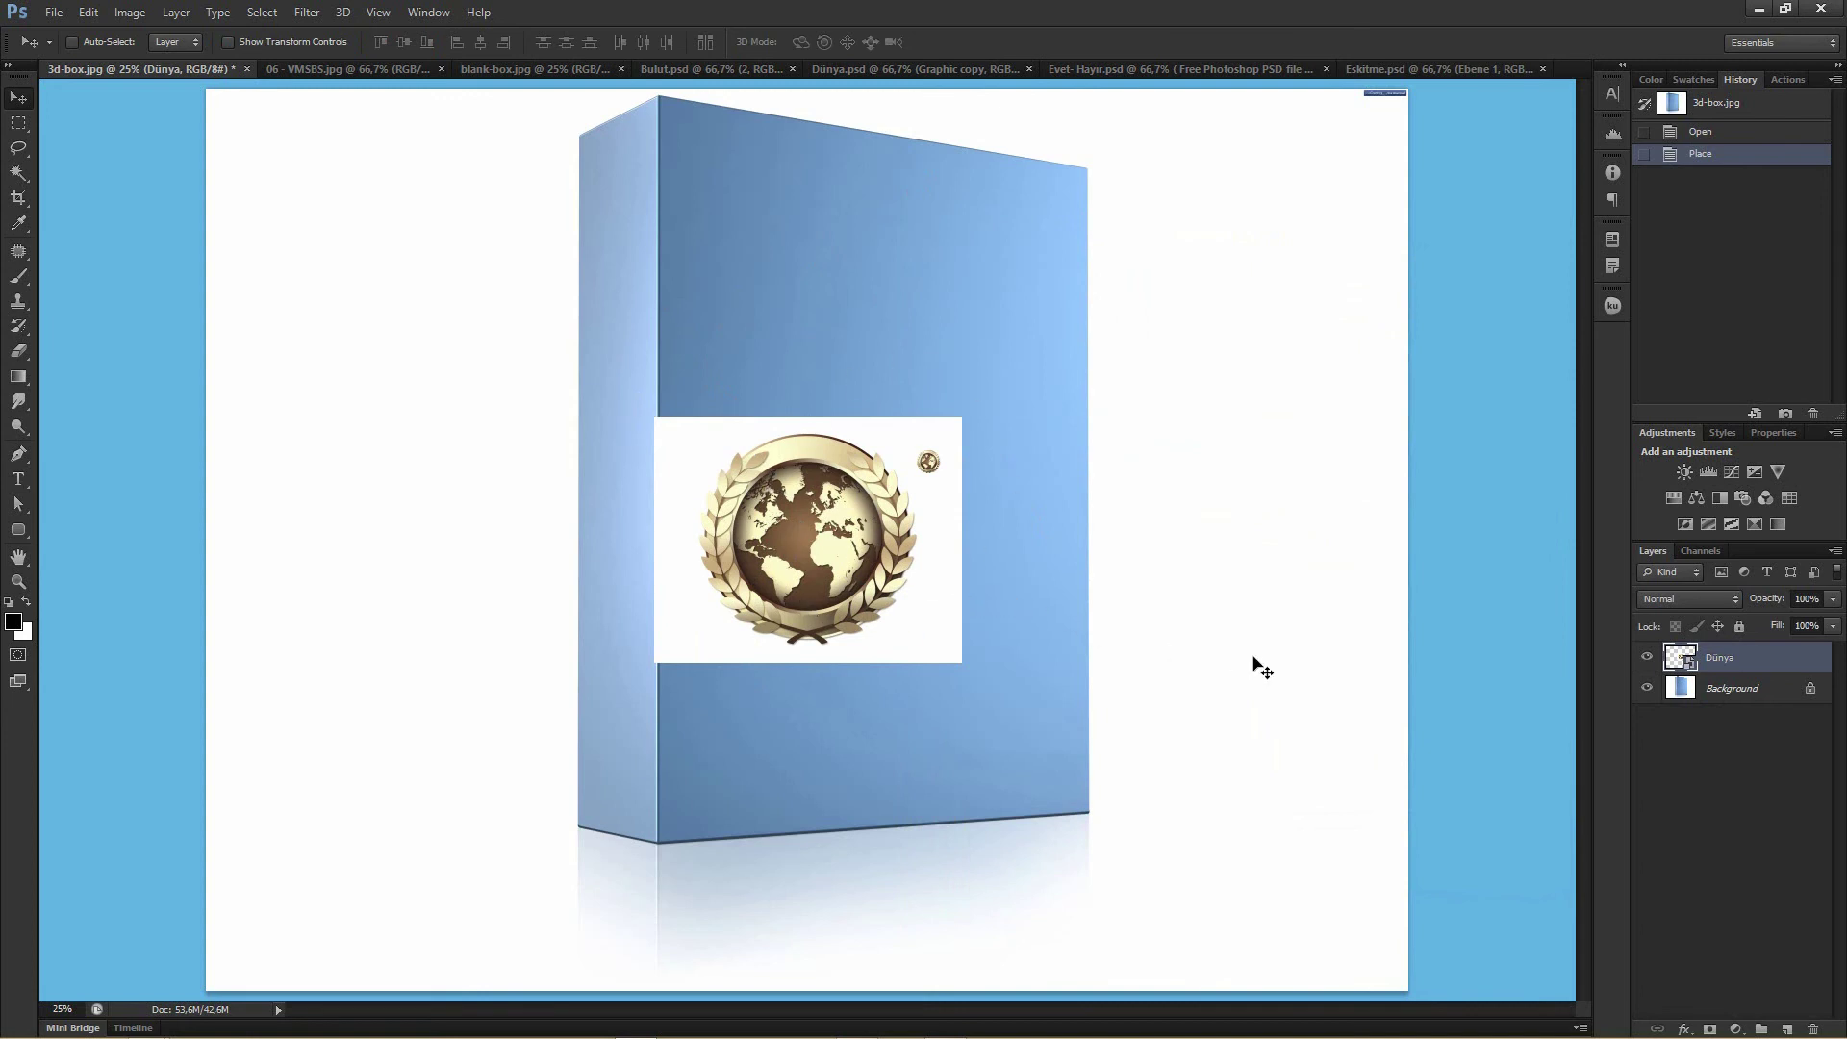
left_click(54, 11)
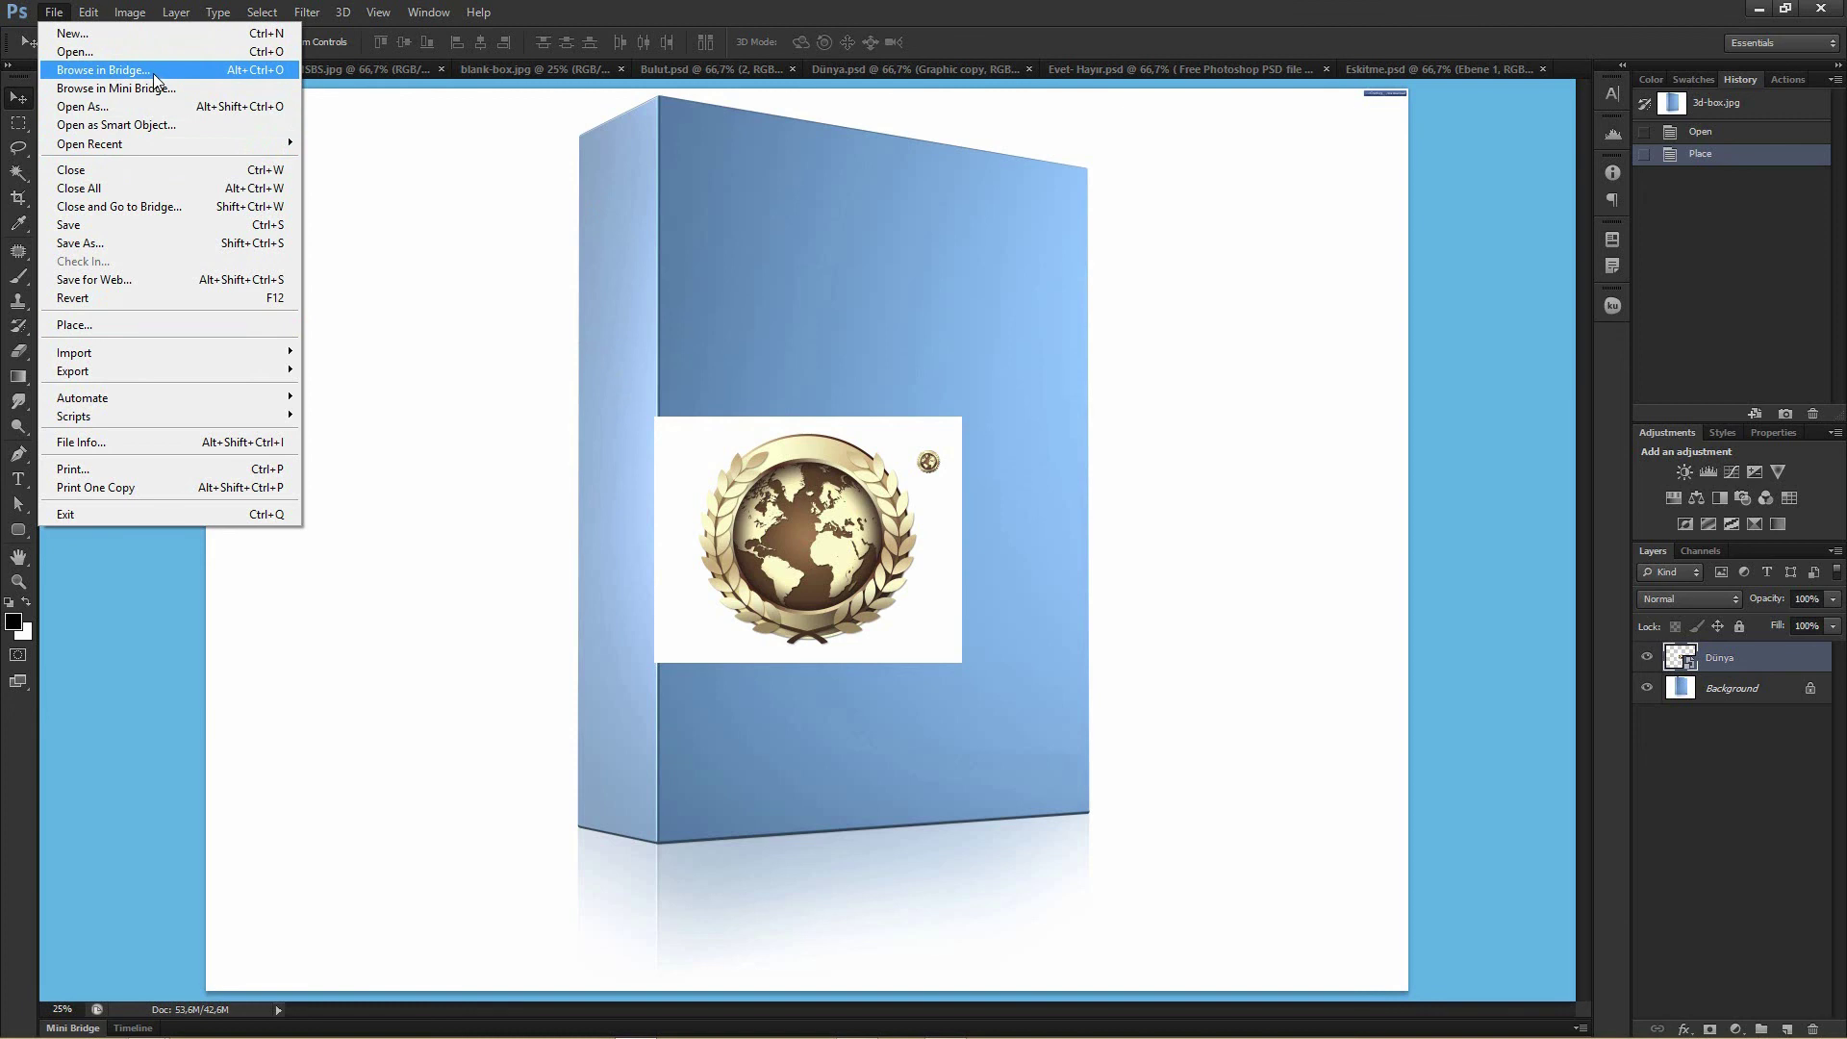
left_click(940, 334)
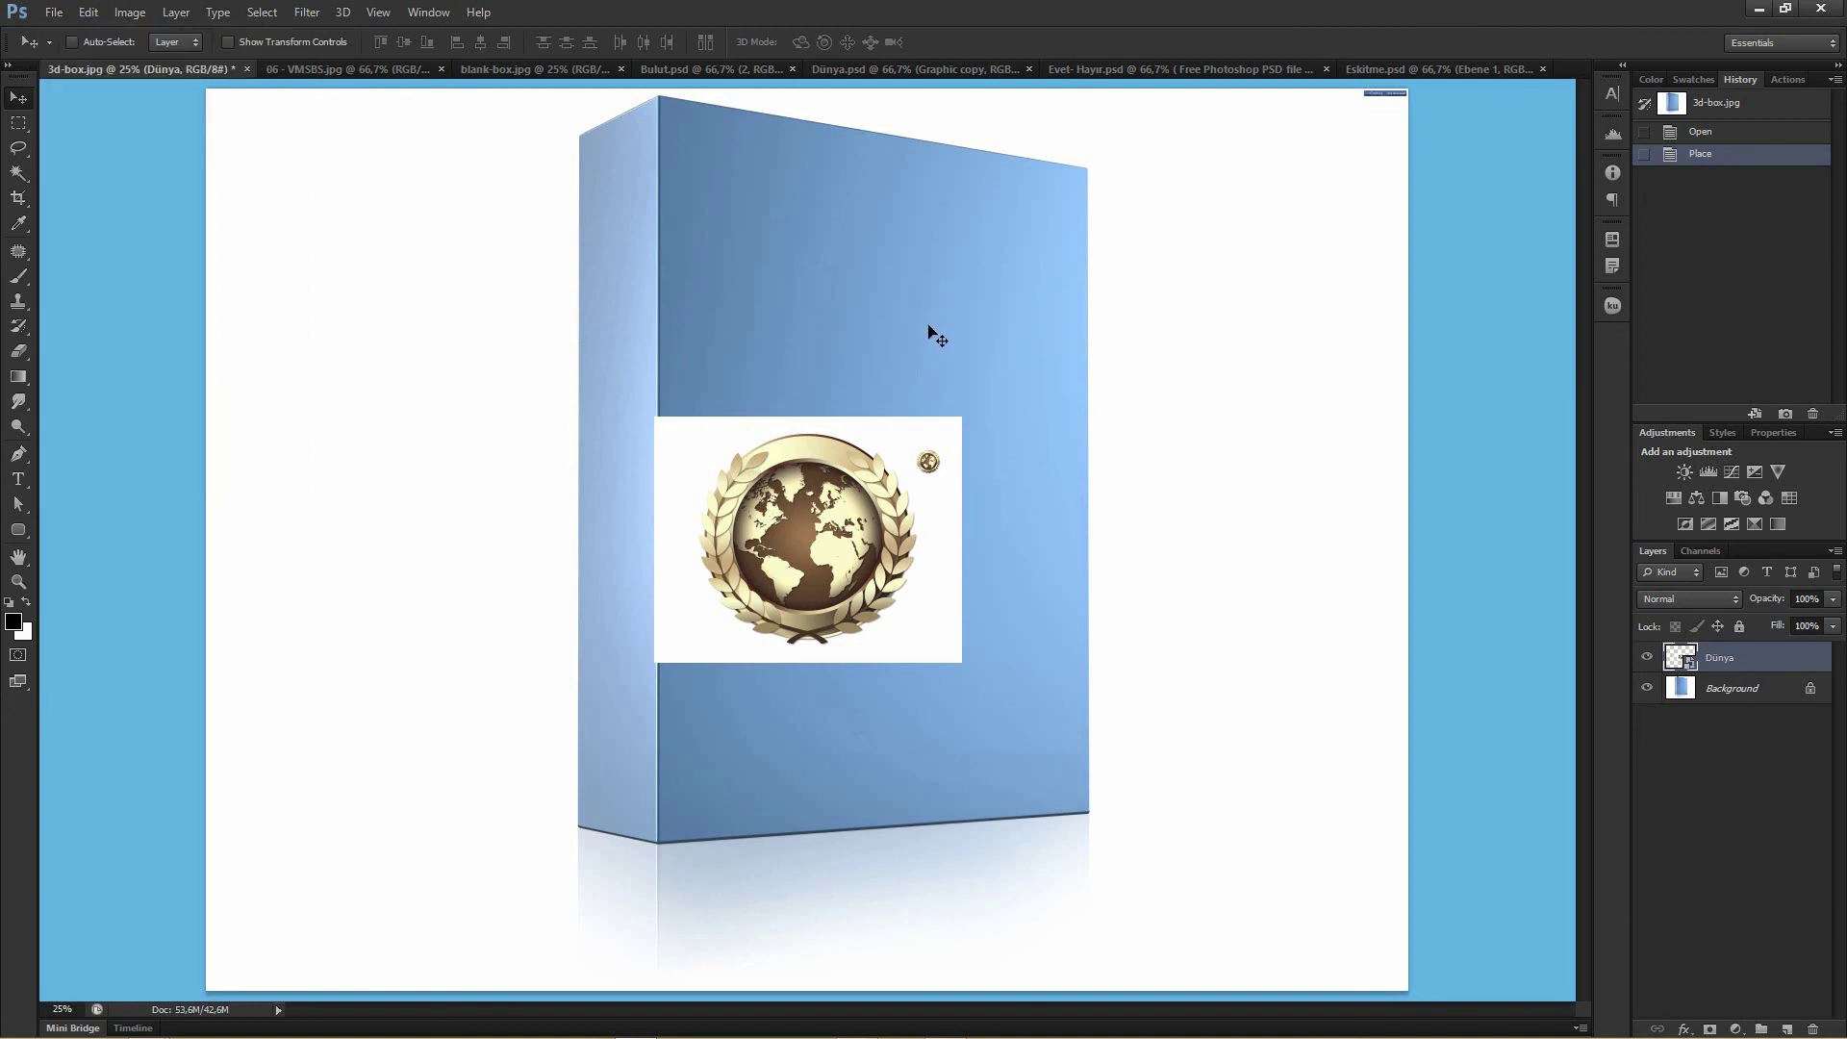